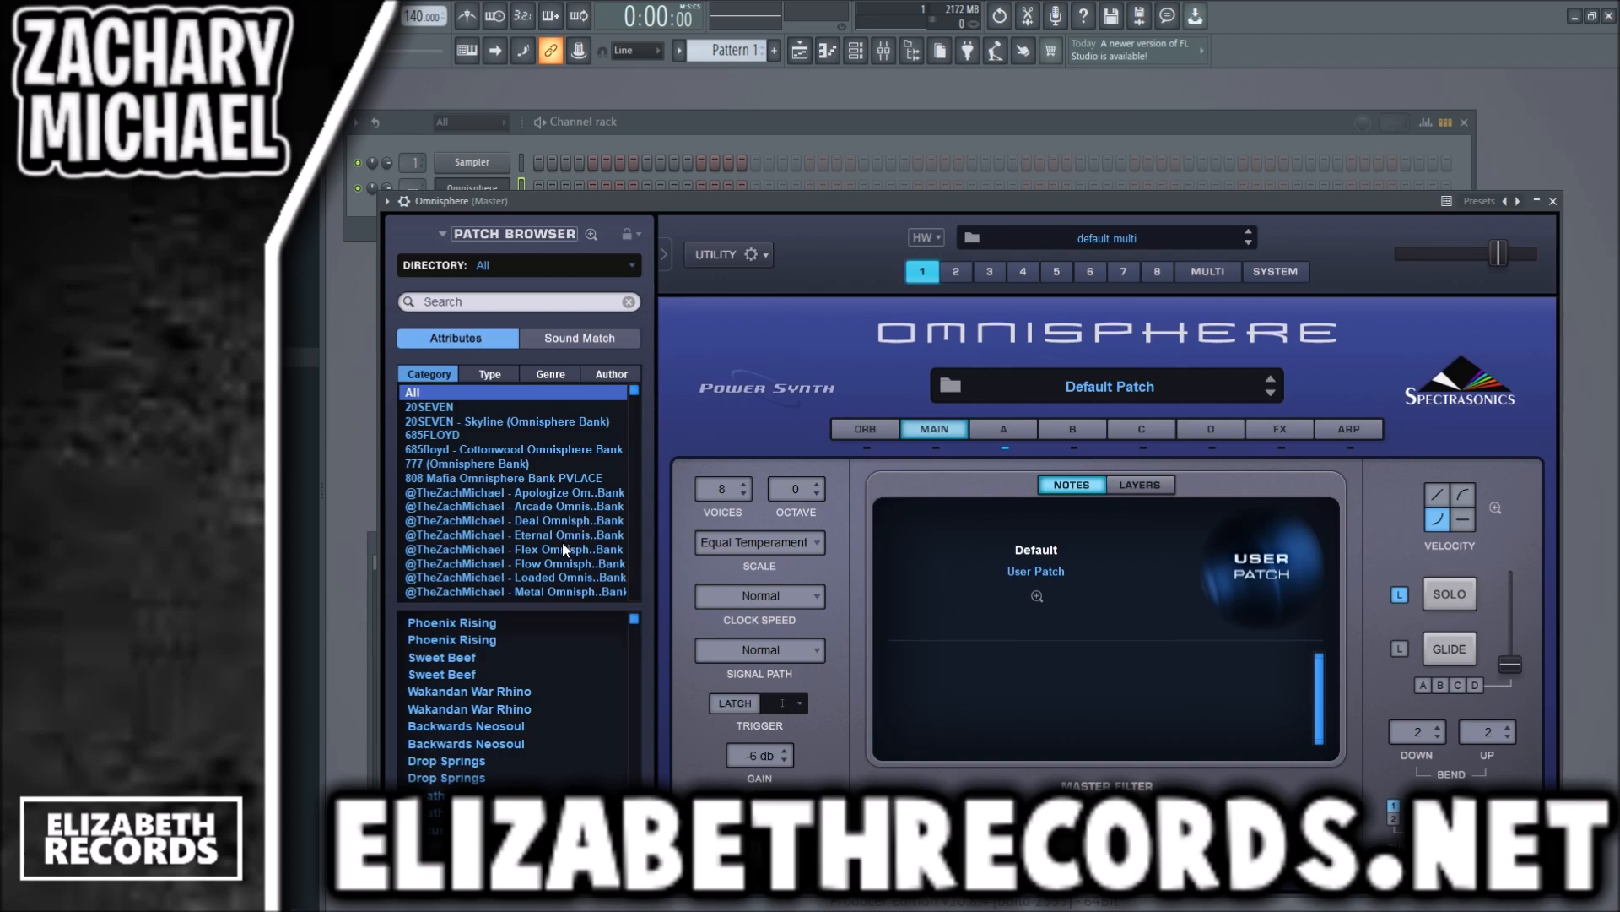
left_click(556, 520)
left_click(503, 301)
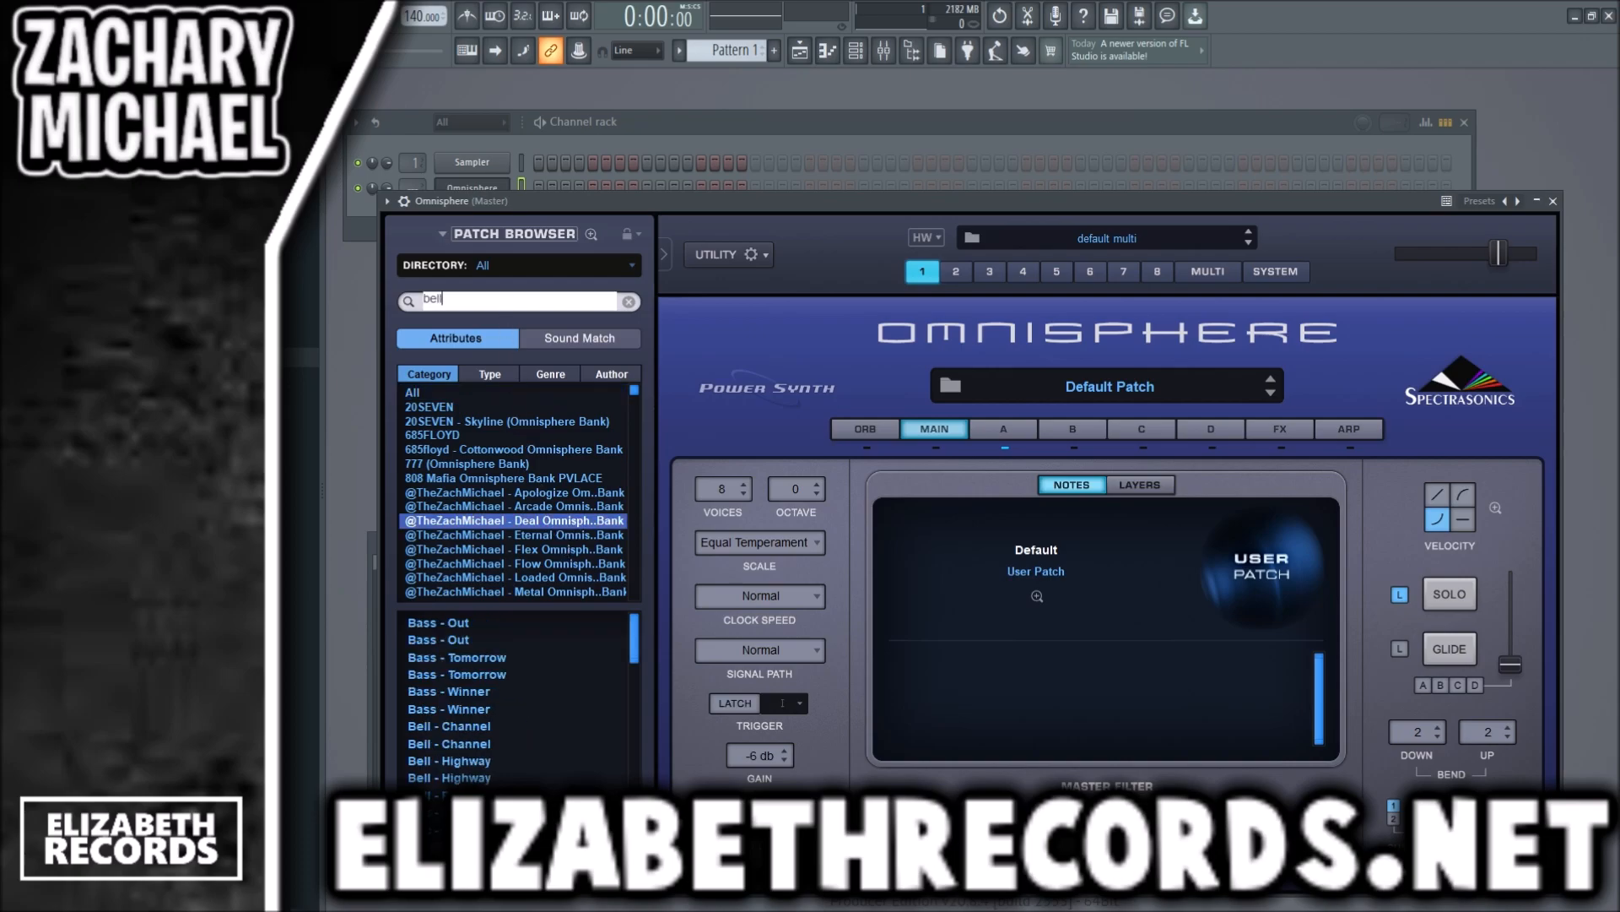
type("bell")
key("Return")
- Audition the bell patches, load "Bell - See You" and close the Omnisphere window
left_click(512, 671)
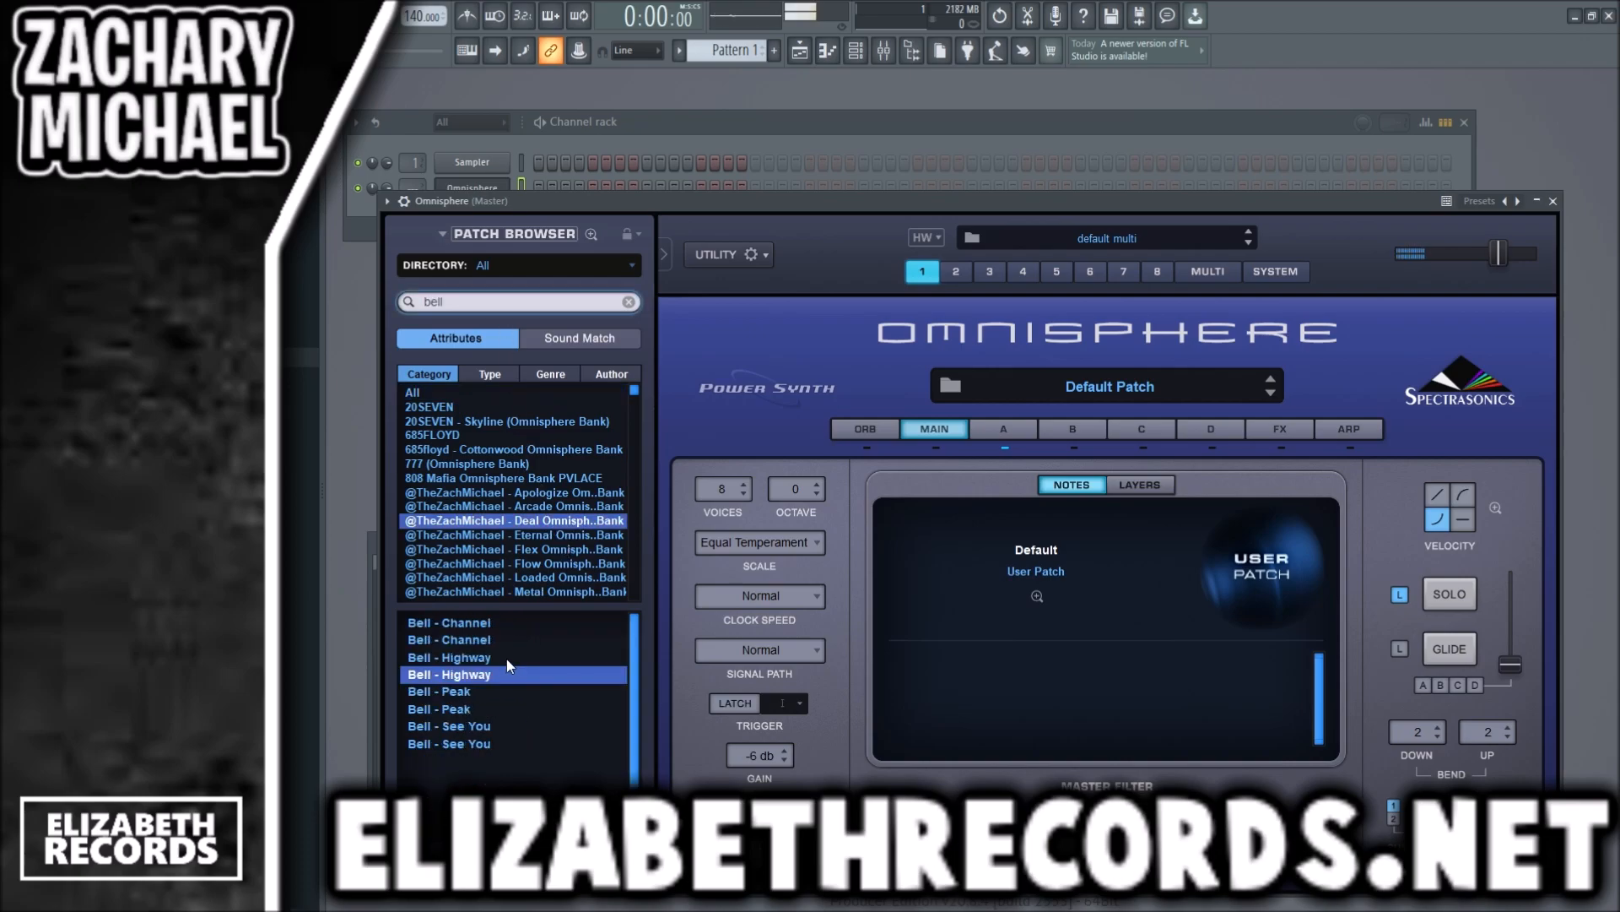
left_click(506, 658)
left_click(501, 624)
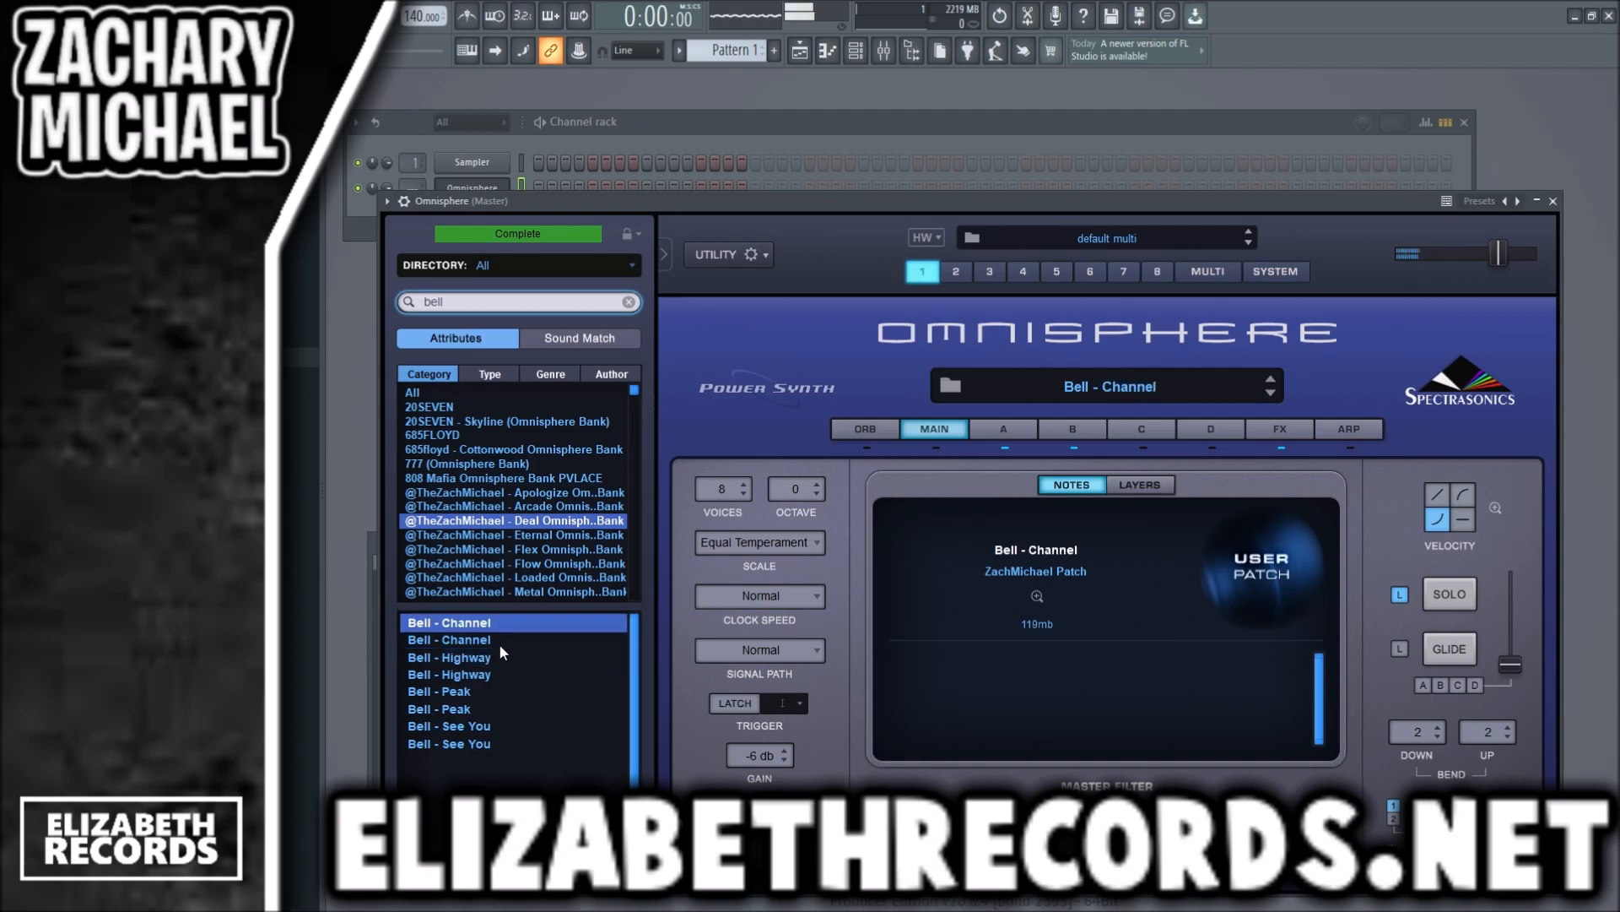
left_click(495, 692)
left_click(495, 726)
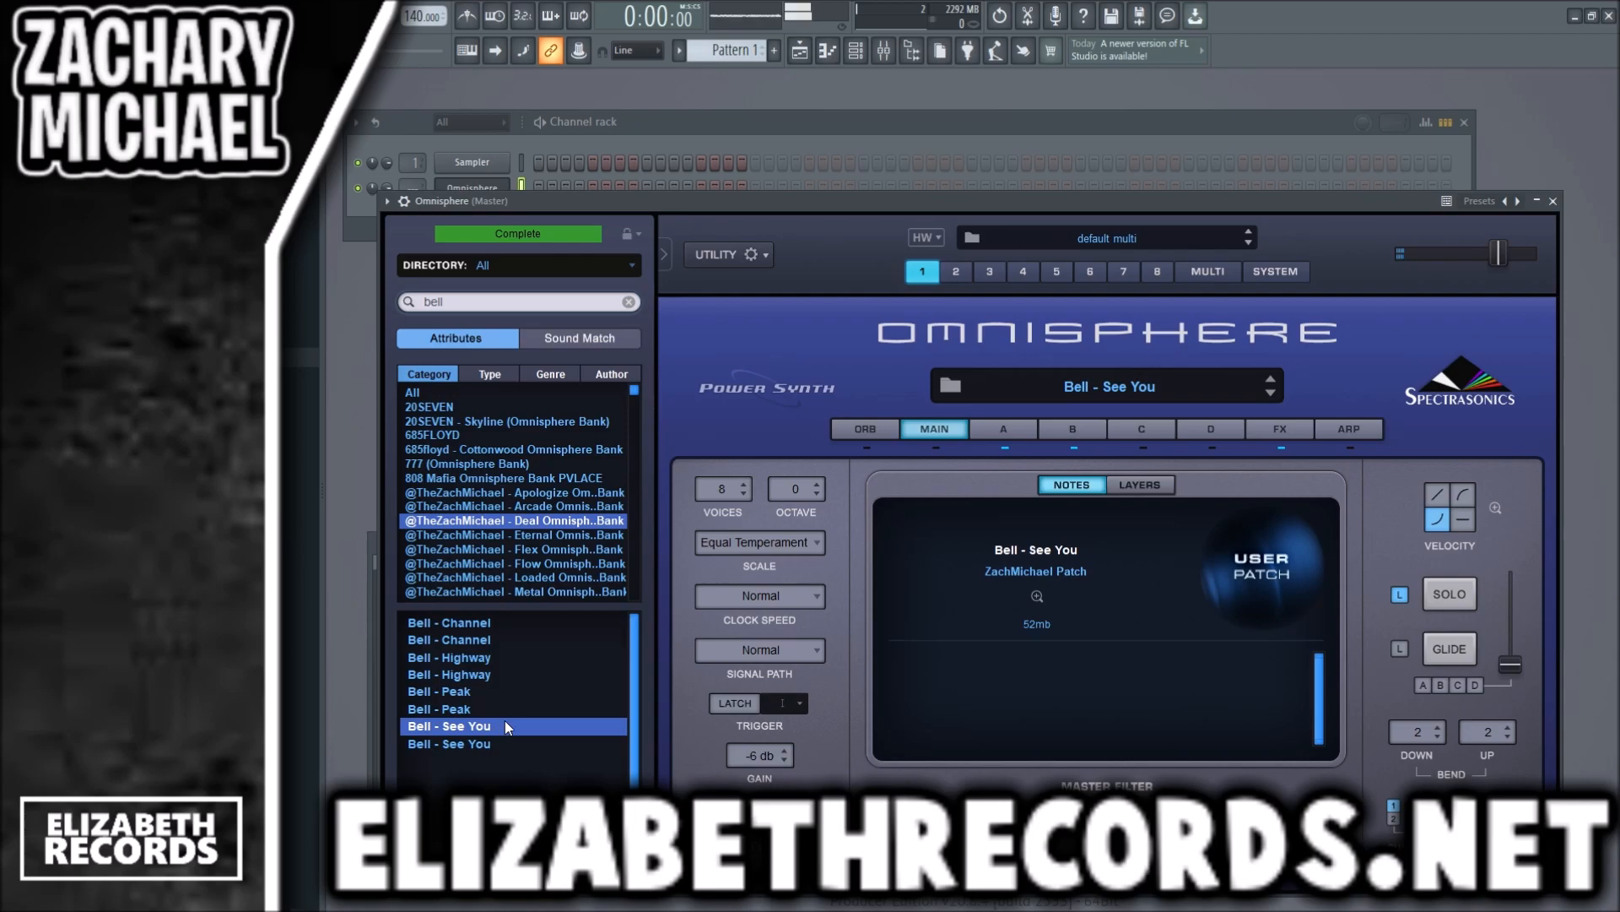
left_click(1553, 201)
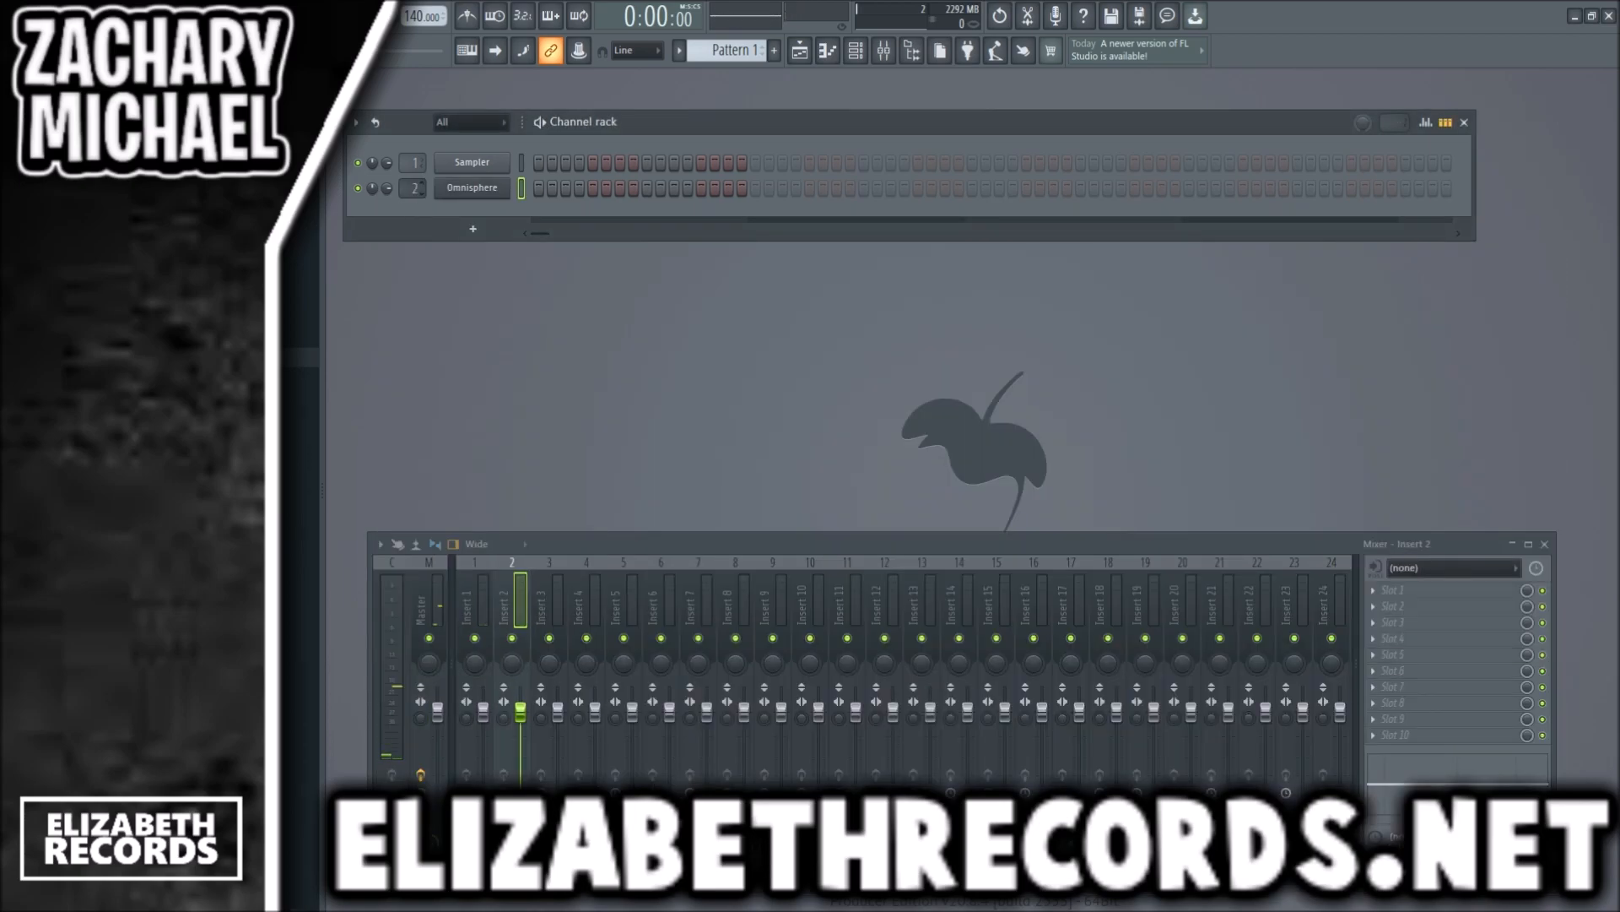
- Stamp an F minor scale starting at F6 in the Sampler's piano roll and stretch its notes to eight bars
key("F7")
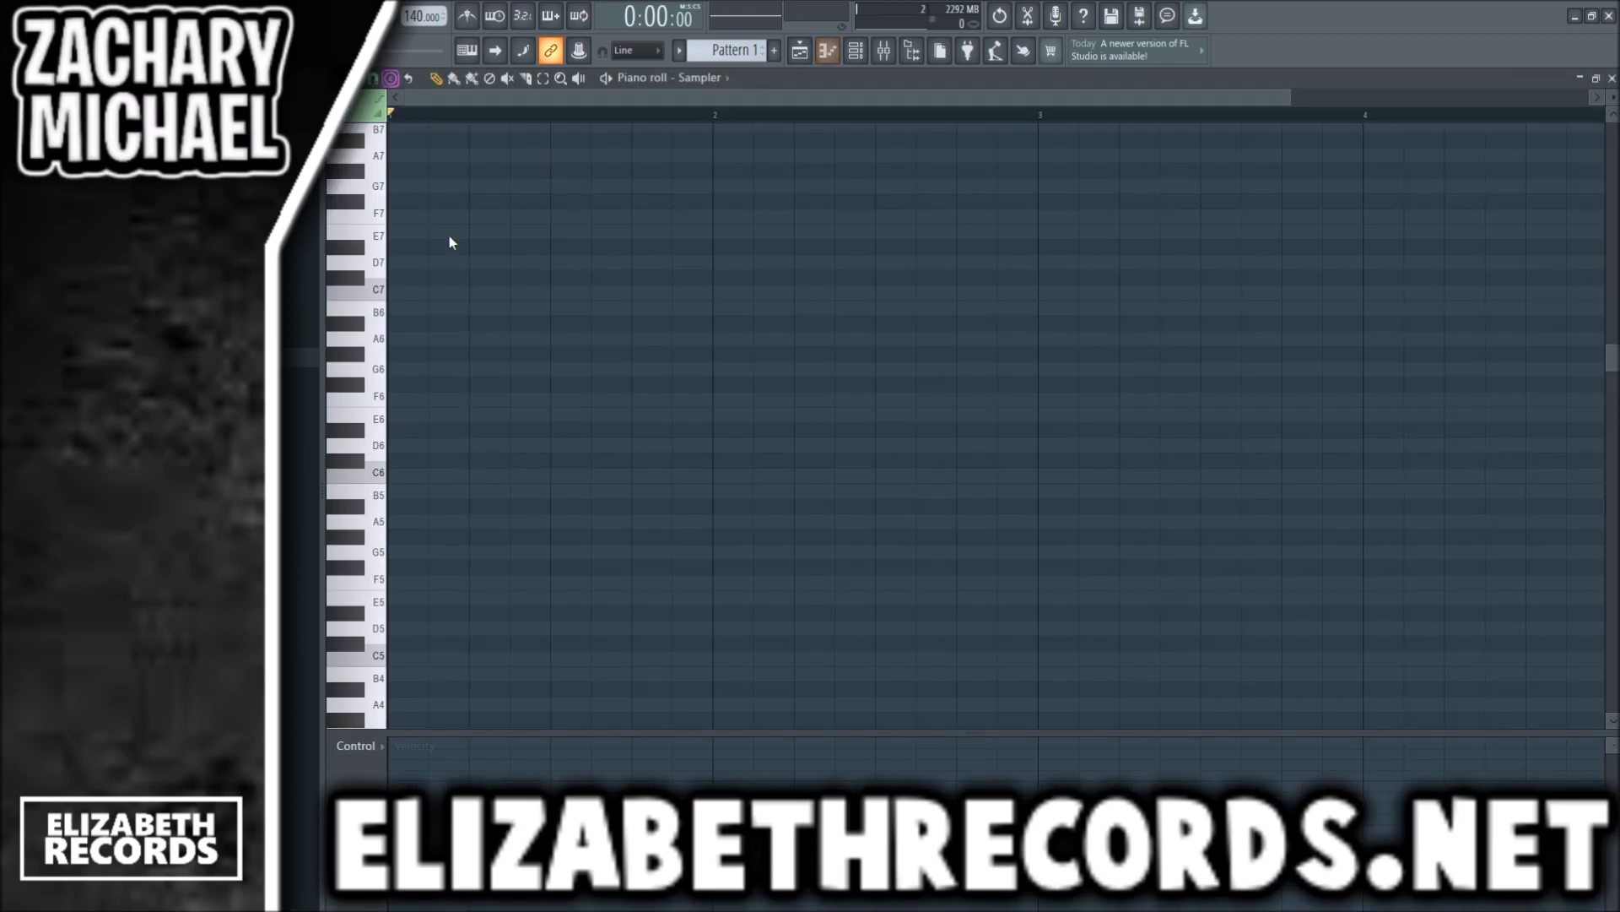
left_click(424, 398)
left_click_drag(424, 404, 1308, 434)
scroll(1304, 434, "down", 3)
left_click_drag(883, 400, 1422, 405)
scroll(1244, 429, "down", 2)
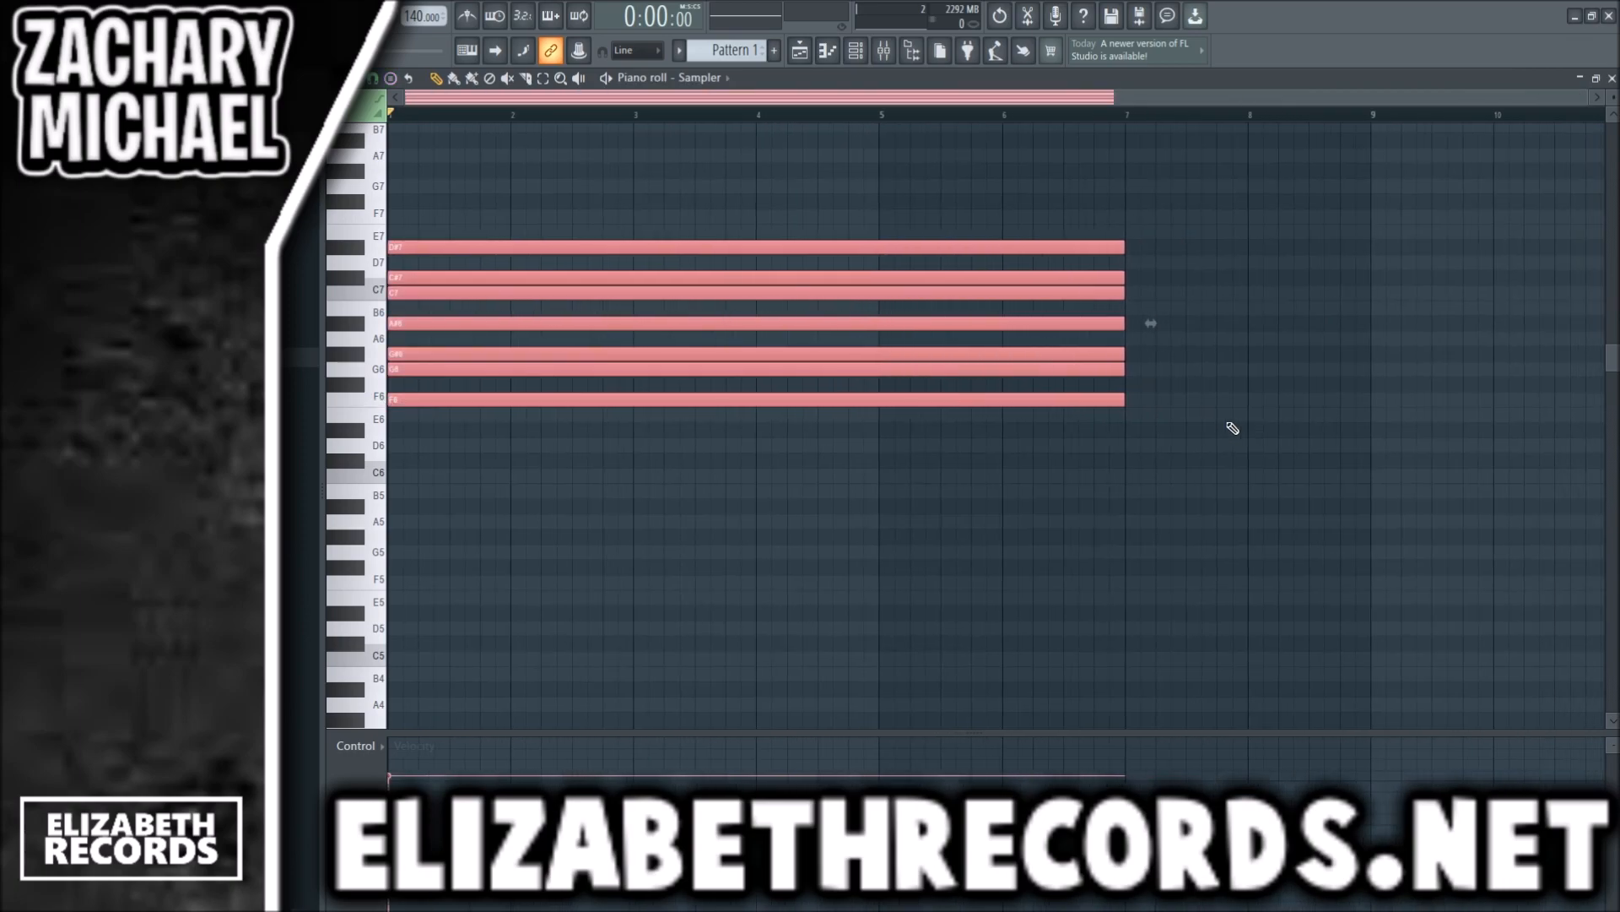
left_click_drag(1112, 401, 1360, 404)
- Duplicate the eight-bar scale notes into the octaves below and above the original
left_click(765, 352, "shift")
key("ctrl+Down")
left_click(524, 475, "shift")
key("ctrl+Down")
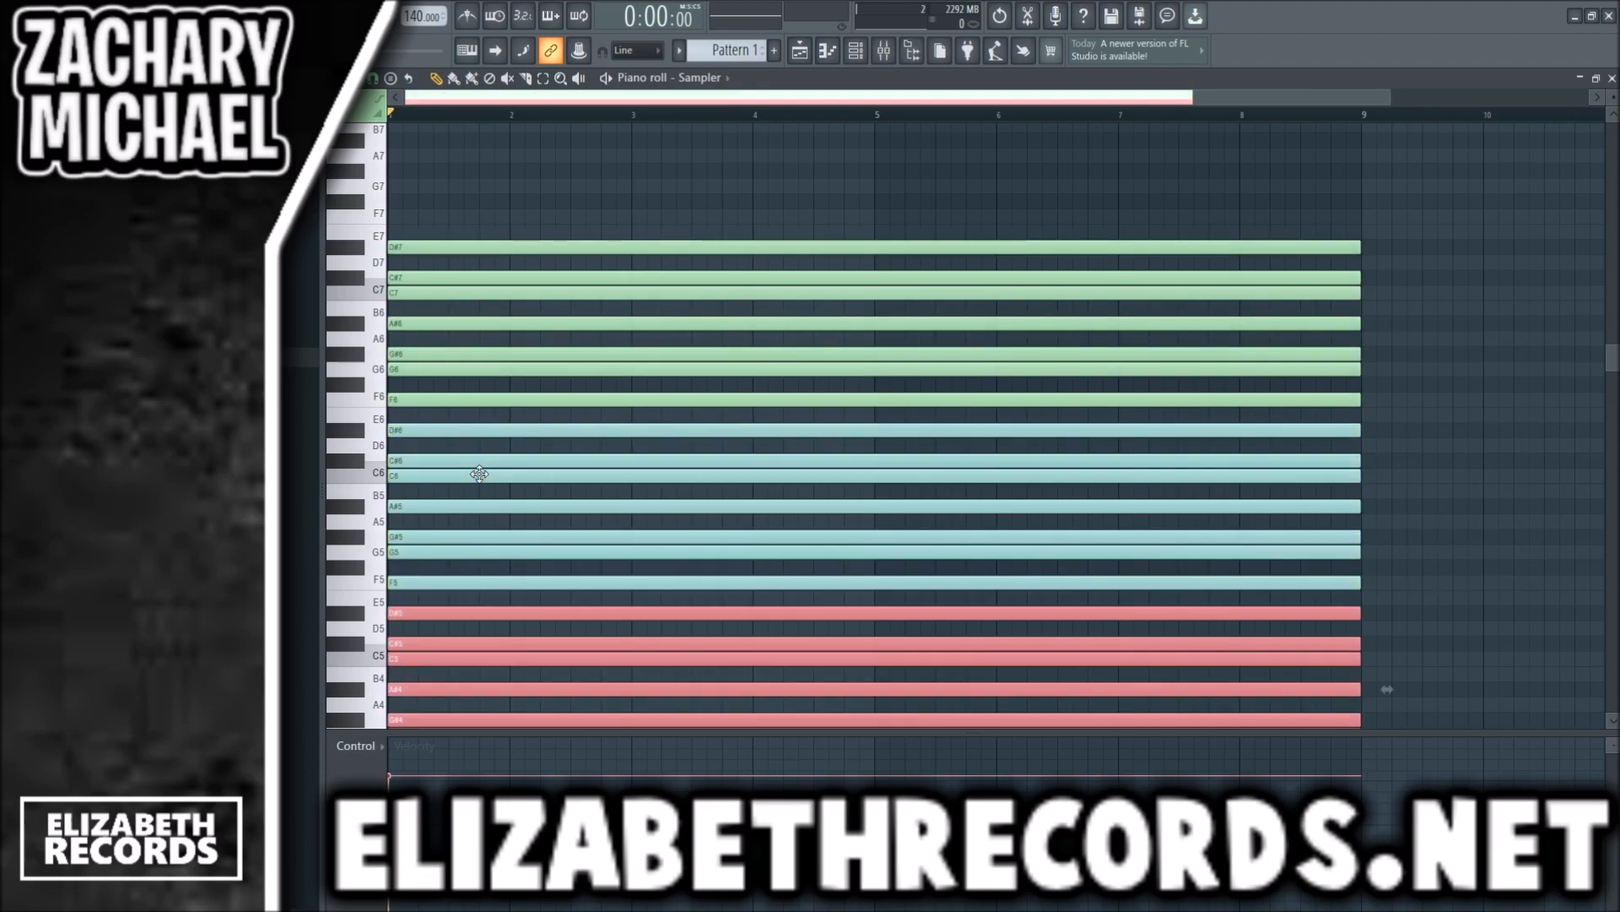
left_click(532, 371, "shift")
key("ctrl+Up")
scroll(436, 365, "down", 1)
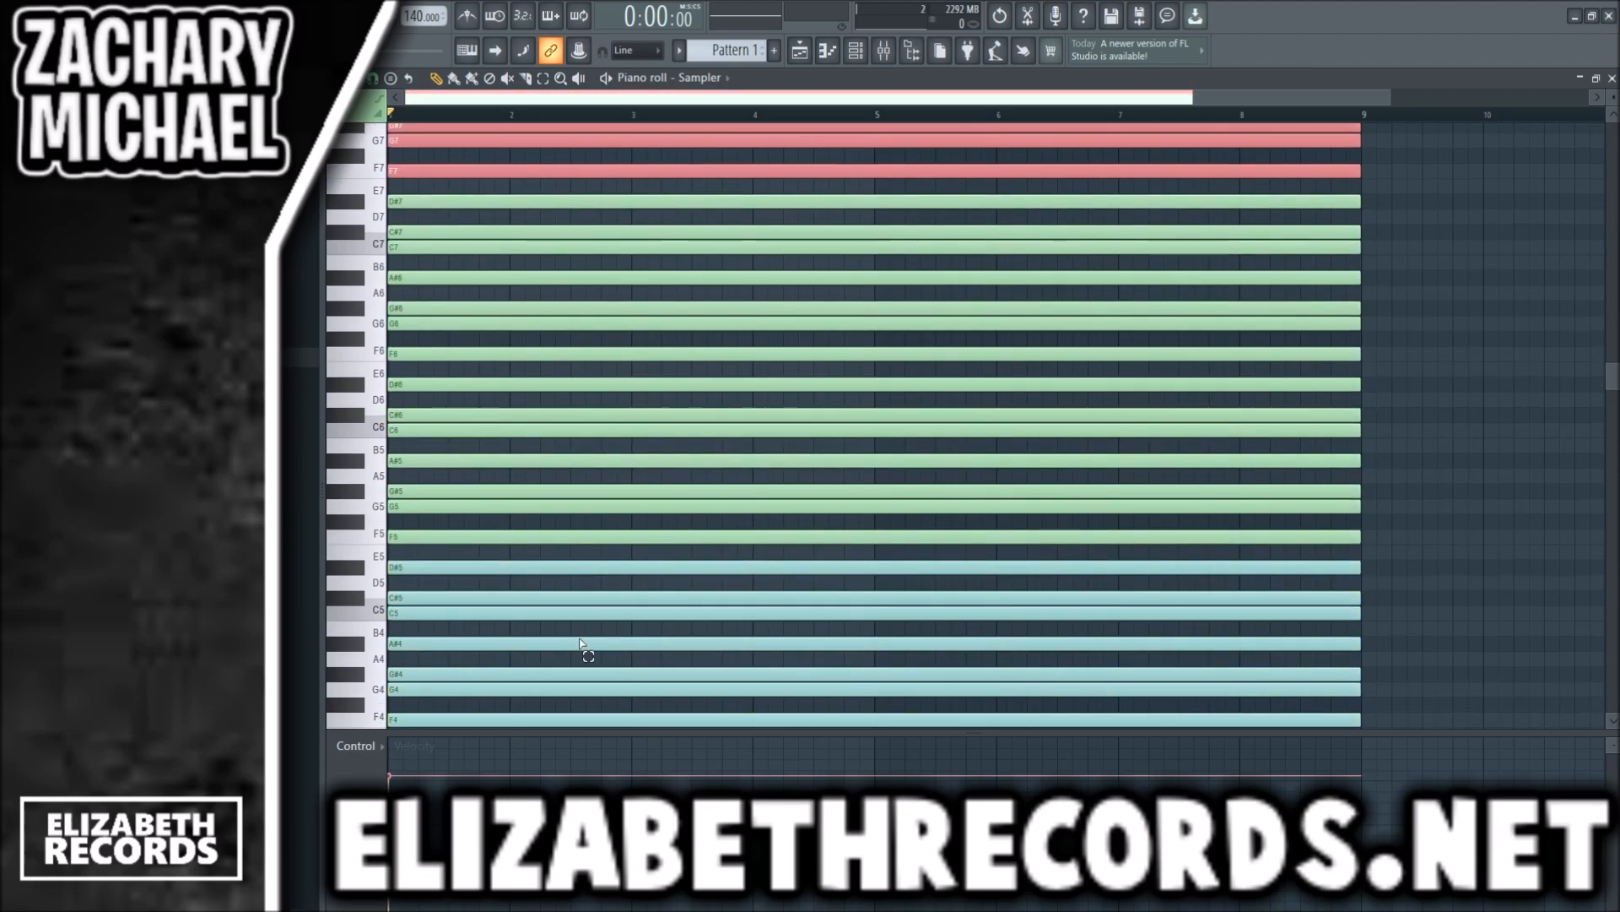
- Undo the stray edits and copy the scale into the lower octaves down to F3
left_click_drag(483, 638, 491, 635, "shift")
left_click(459, 622)
key("ctrl+z")
key("ctrl+z")
scroll(460, 614, "down", 2)
left_click(456, 520, "shift")
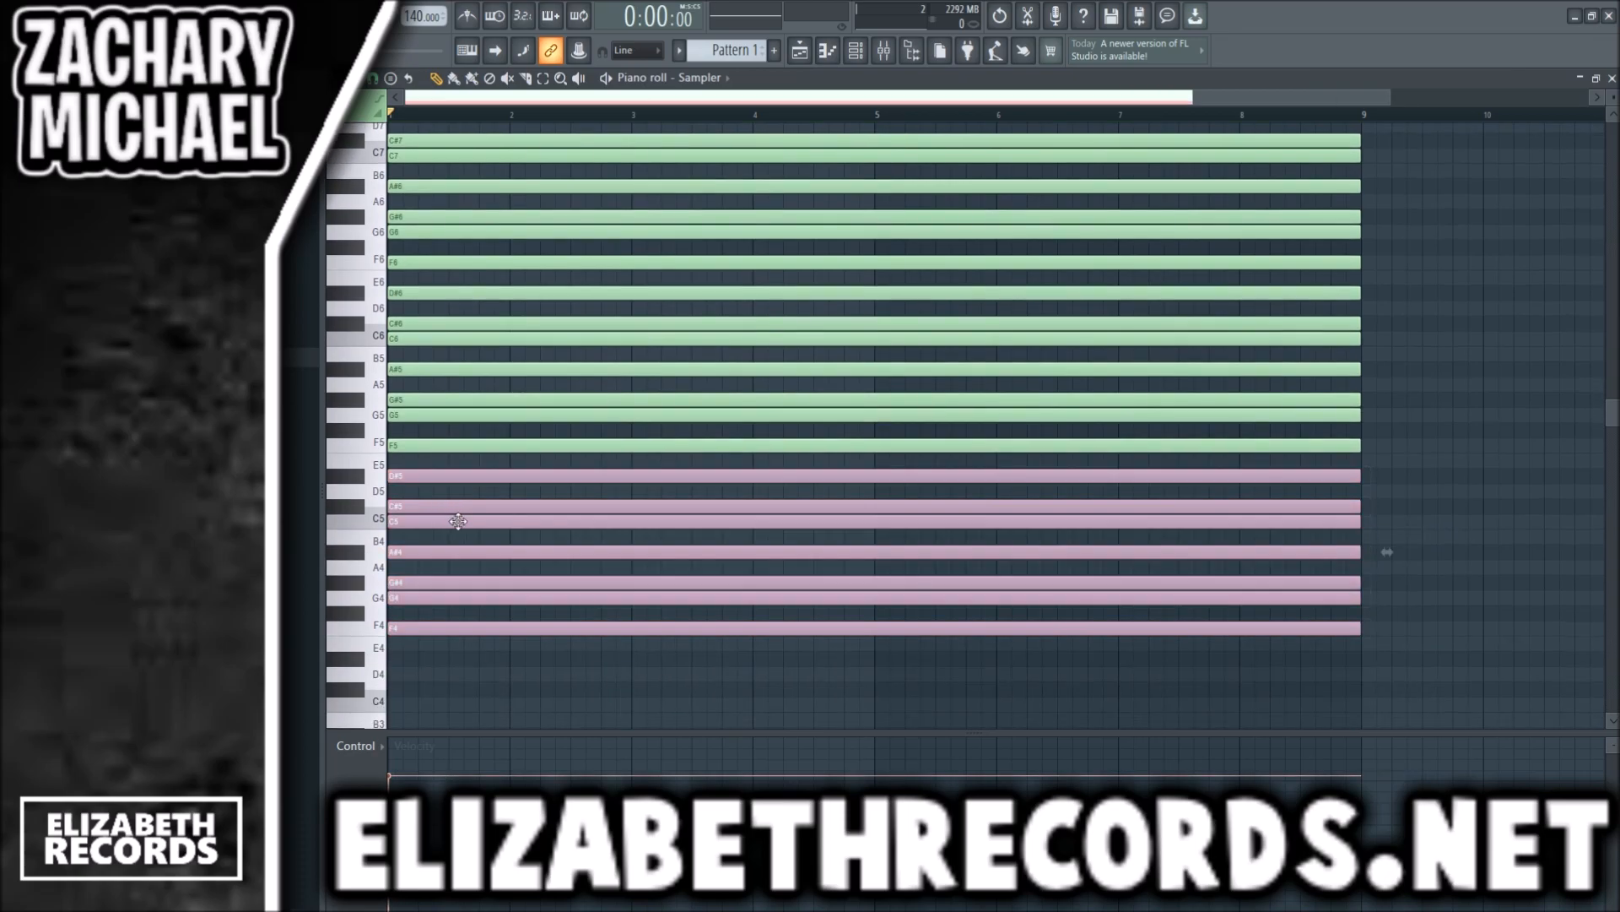
key("ctrl+Down")
key("ctrl+d")
scroll(836, 510, "down", 2)
scroll(836, 510, "down", 2)
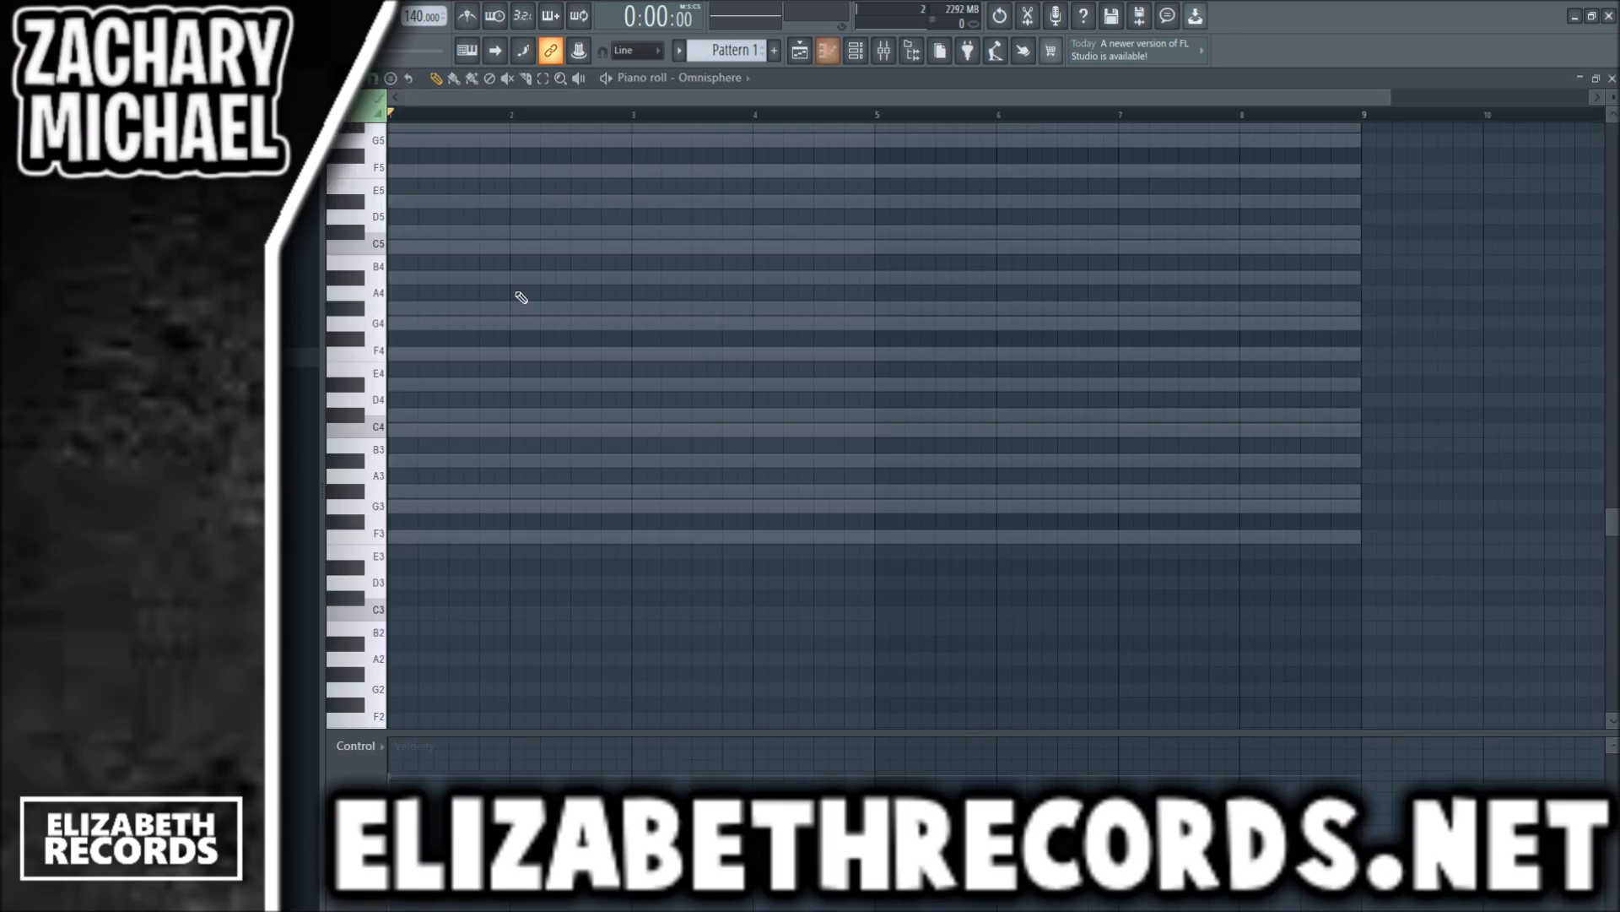
- In Omnisphere's piano roll, place three-beat notes D#4, C4, A#3 and C4 across the first four bars
scroll(489, 409, "up", 1)
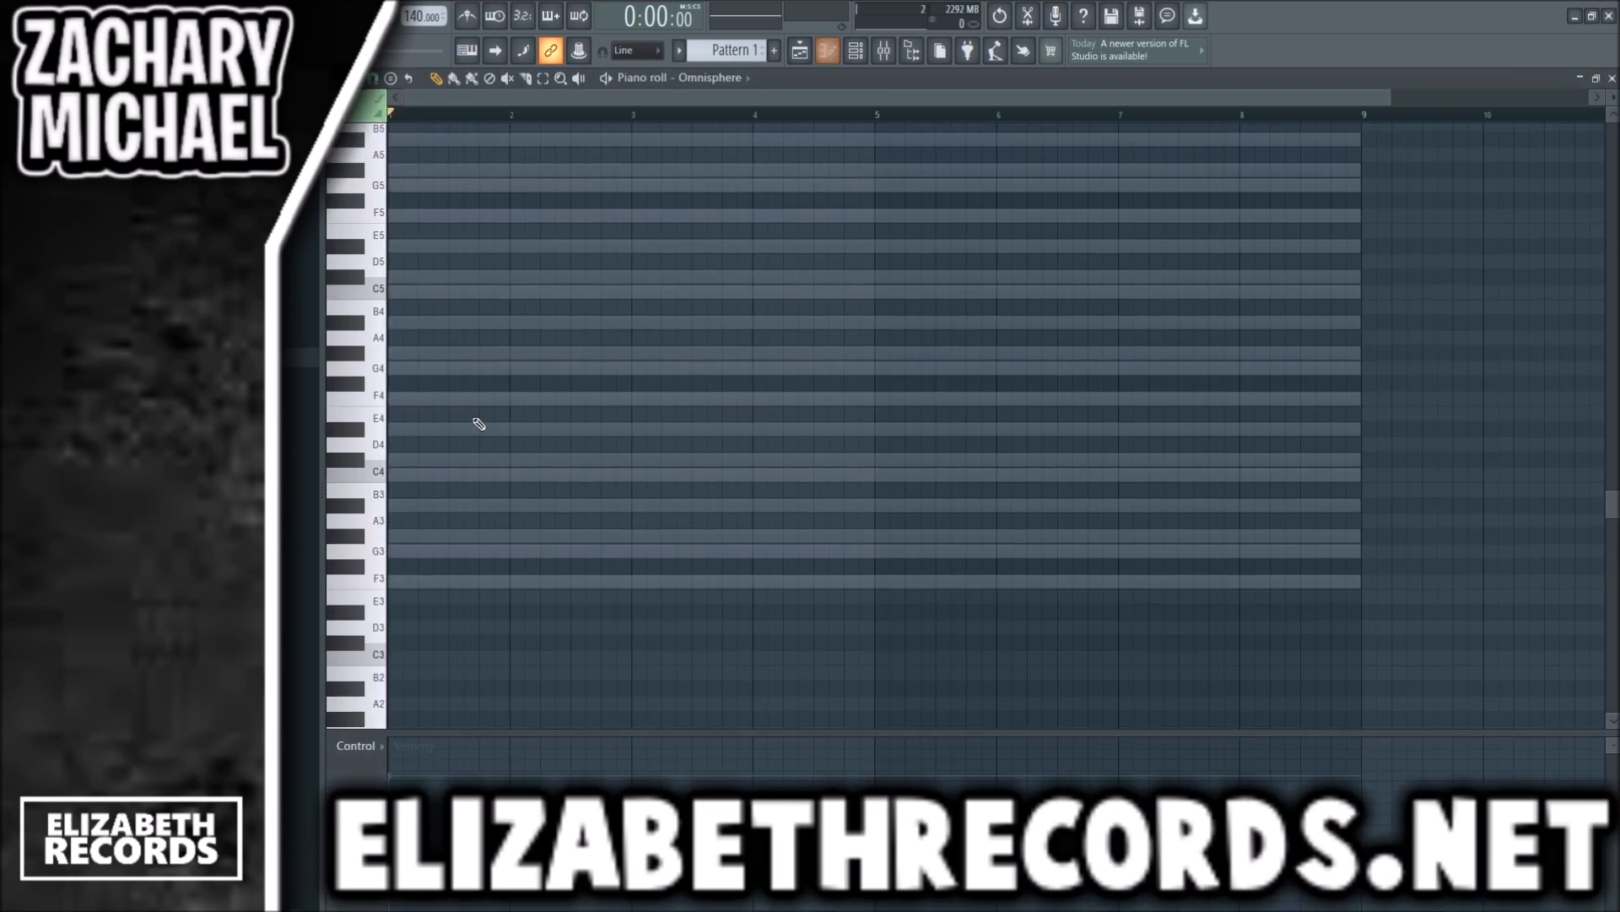
left_click(397, 430)
left_click_drag(1349, 436, 496, 439)
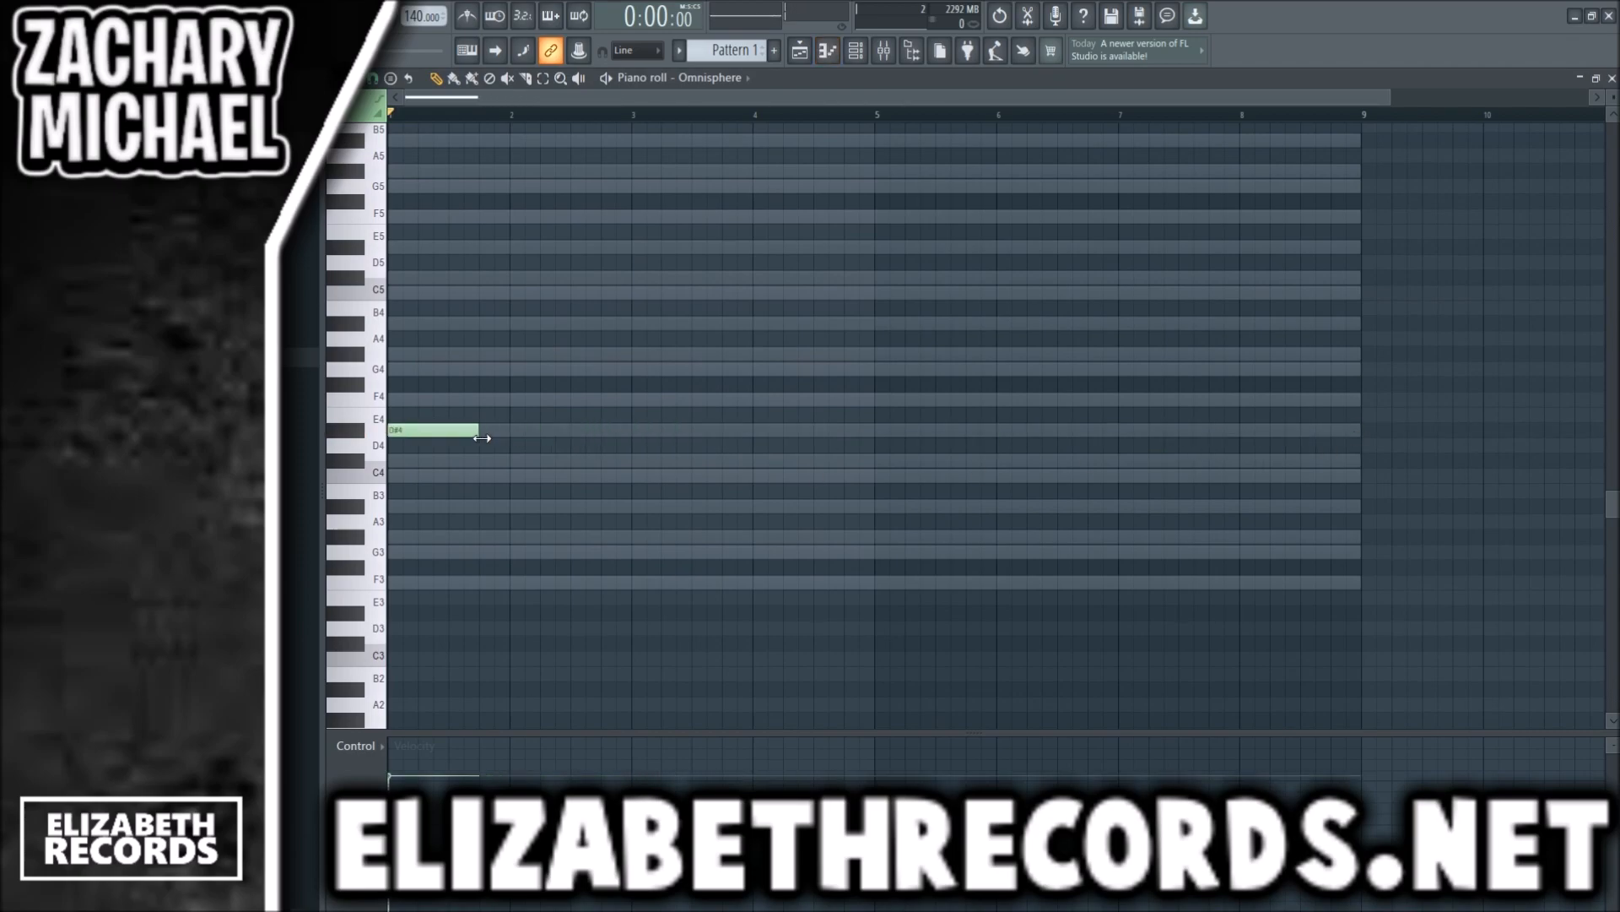
key("space")
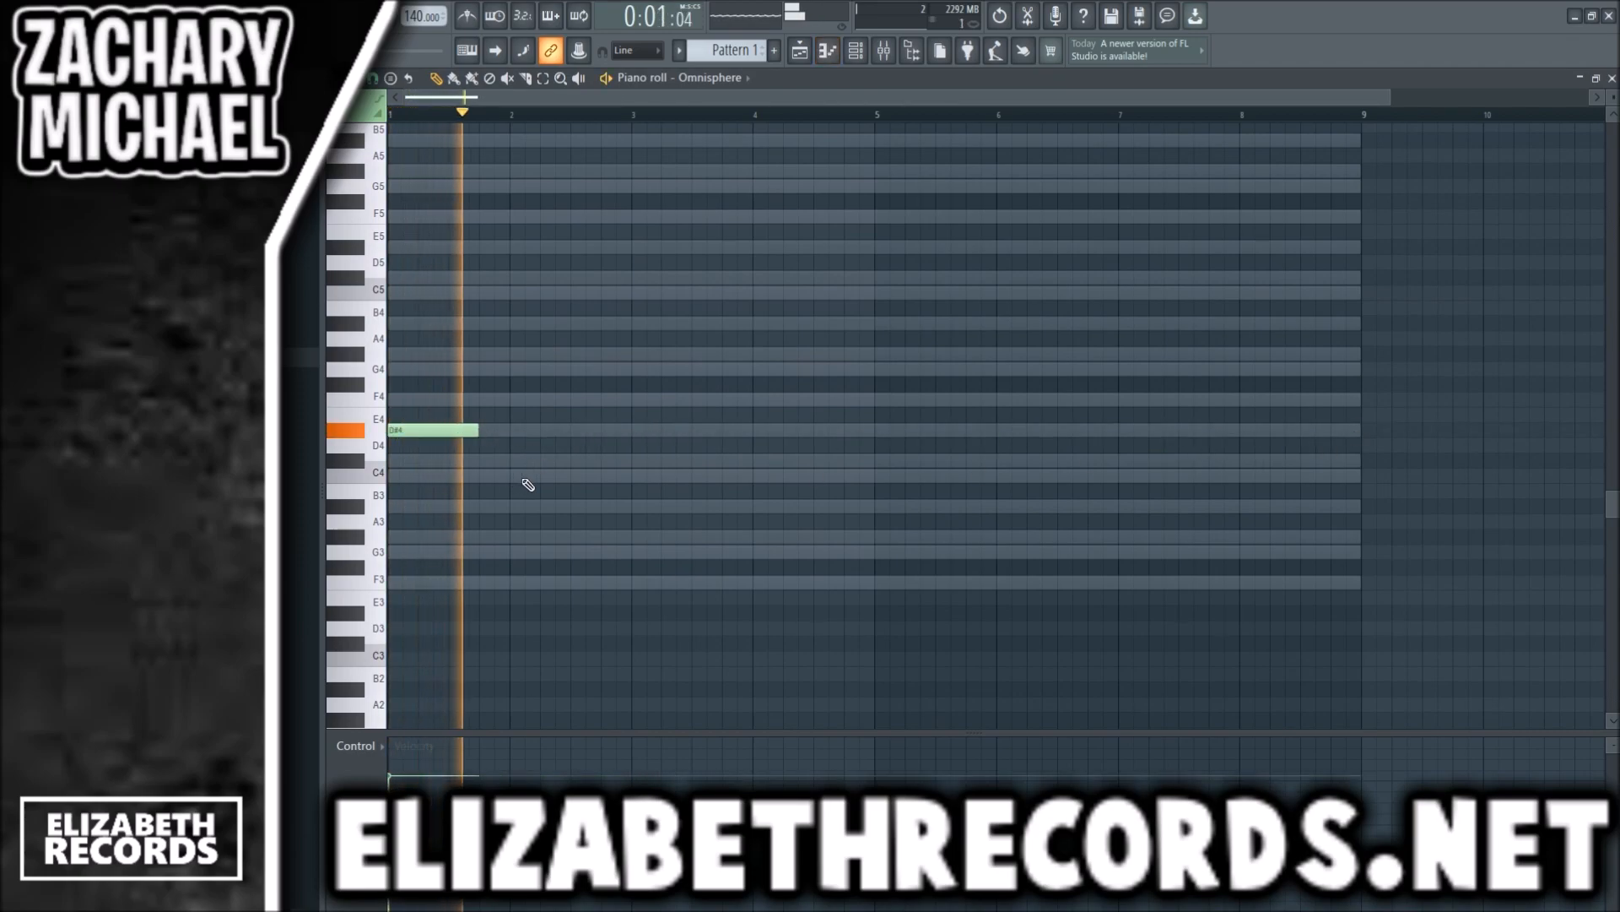
left_click(553, 475)
left_click(646, 506)
left_click(788, 475)
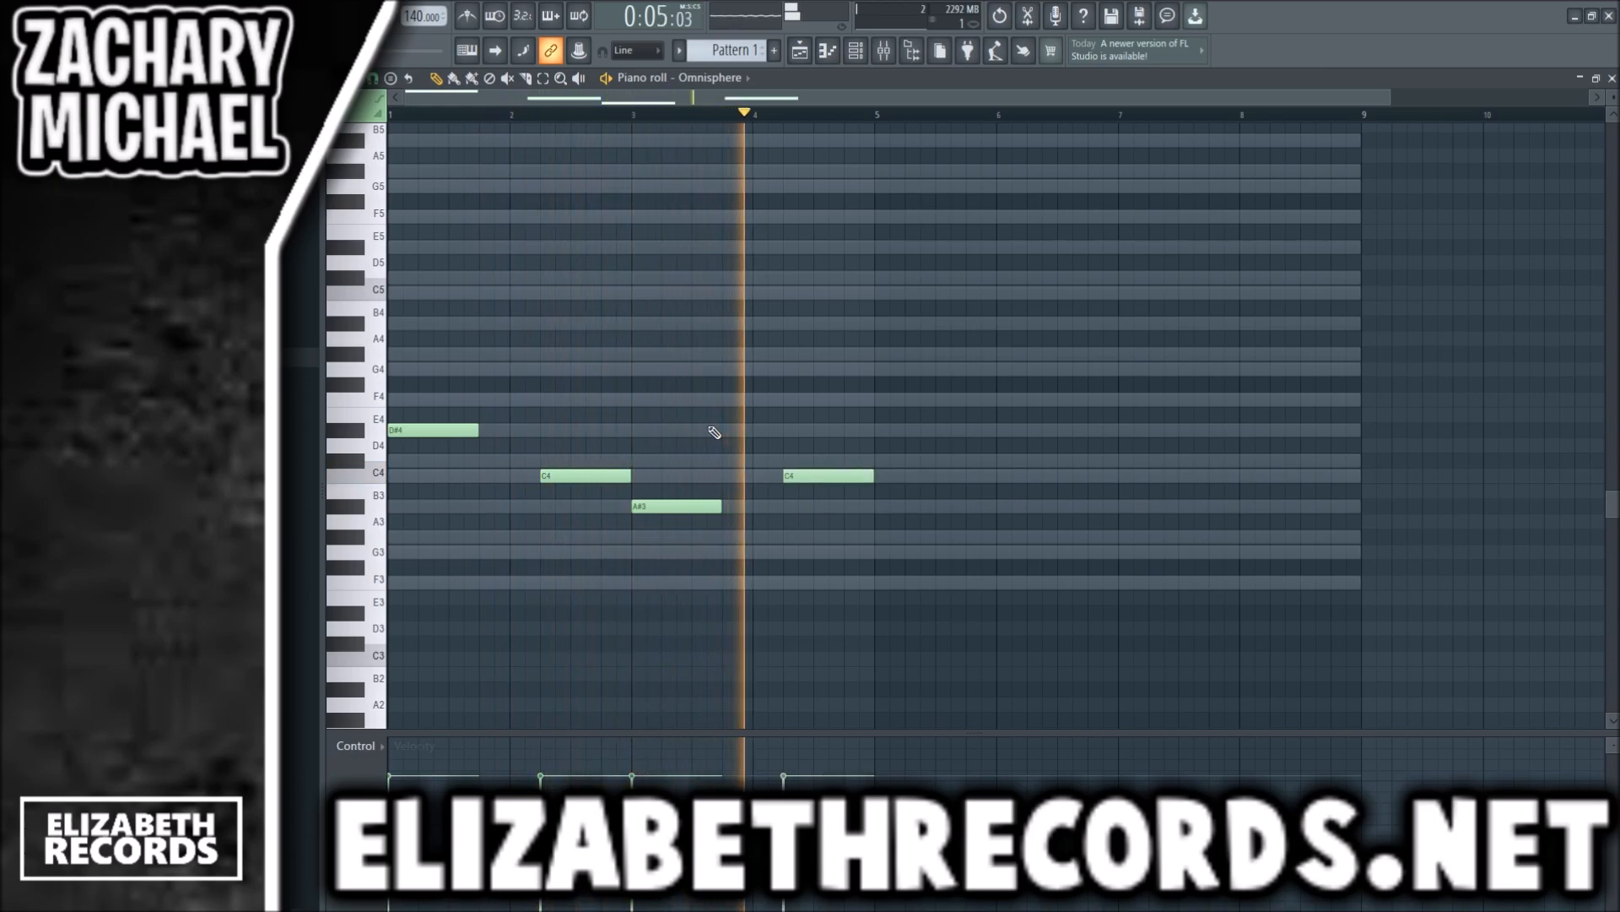
- Layer G4 in bars 1 and 3, D#4 in bar 2, and G4 with D#4 in bar 4 over the low notes
key("space")
left_click(427, 369)
left_click(545, 430)
mouse_move(585, 430)
left_mouse_down()
mouse_move(601, 431)
mouse_move(474, 348)
mouse_move(607, 427)
left_mouse_up()
left_click(495, 408, "ctrl")
left_click(467, 426, "ctrl+shift")
key("ctrl+b")
left_click(723, 409)
key("space")
left_click_drag(858, 449, 828, 369)
left_click(834, 430)
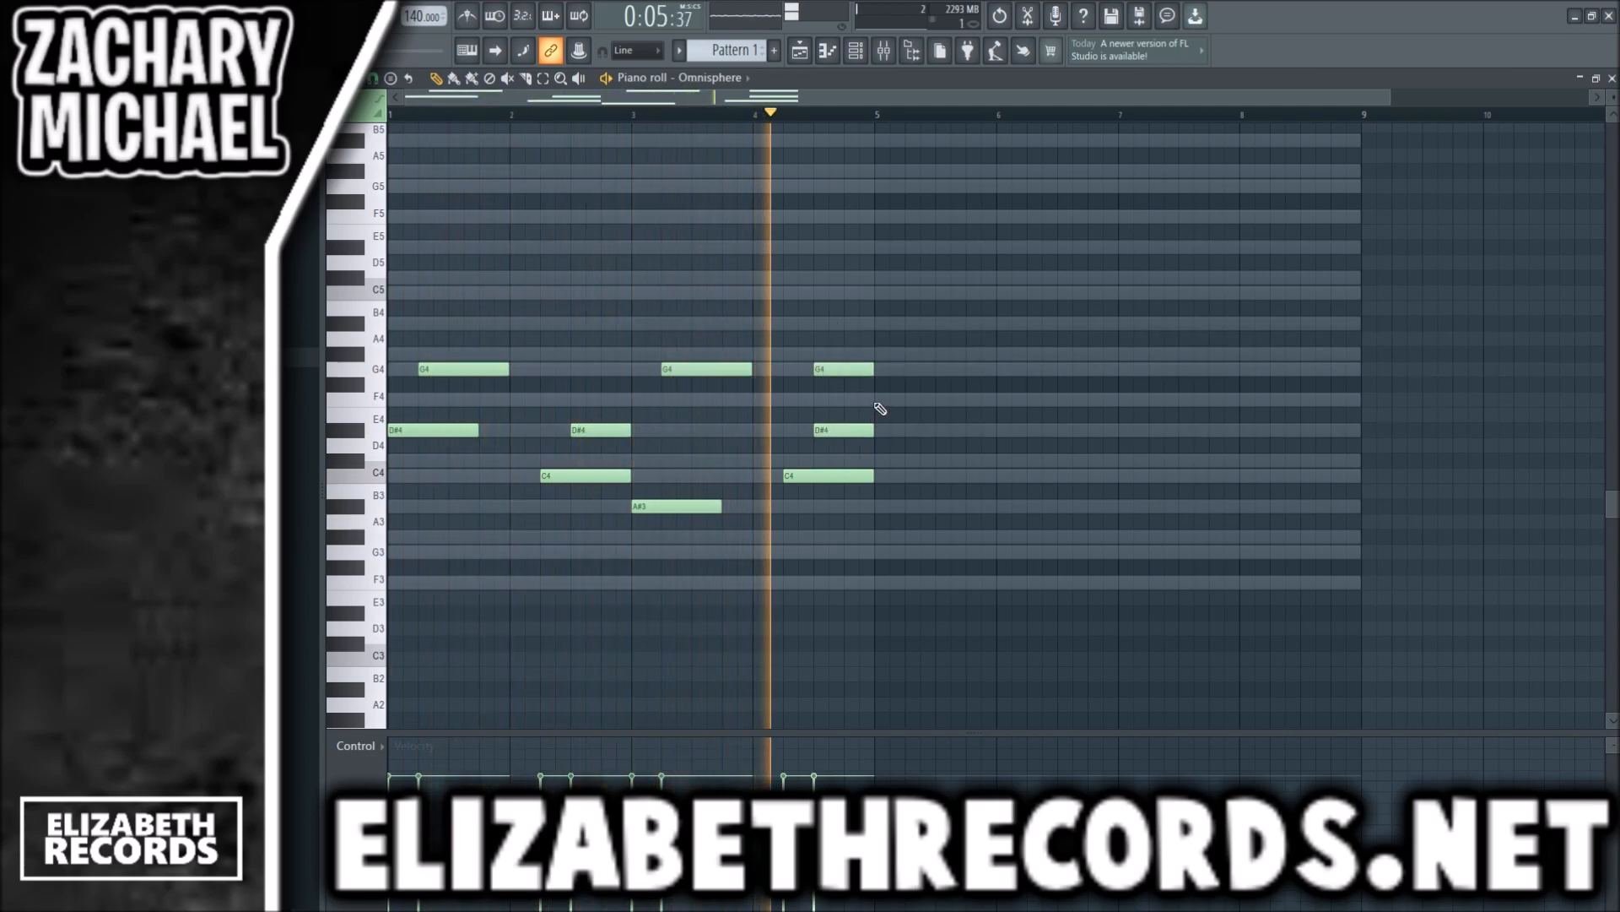
- Lower the G4 note in bar 3 to F4, removing the trial C#4 note, and play the melody
key("space")
left_click(705, 460)
left_click(707, 397)
right_click(713, 398)
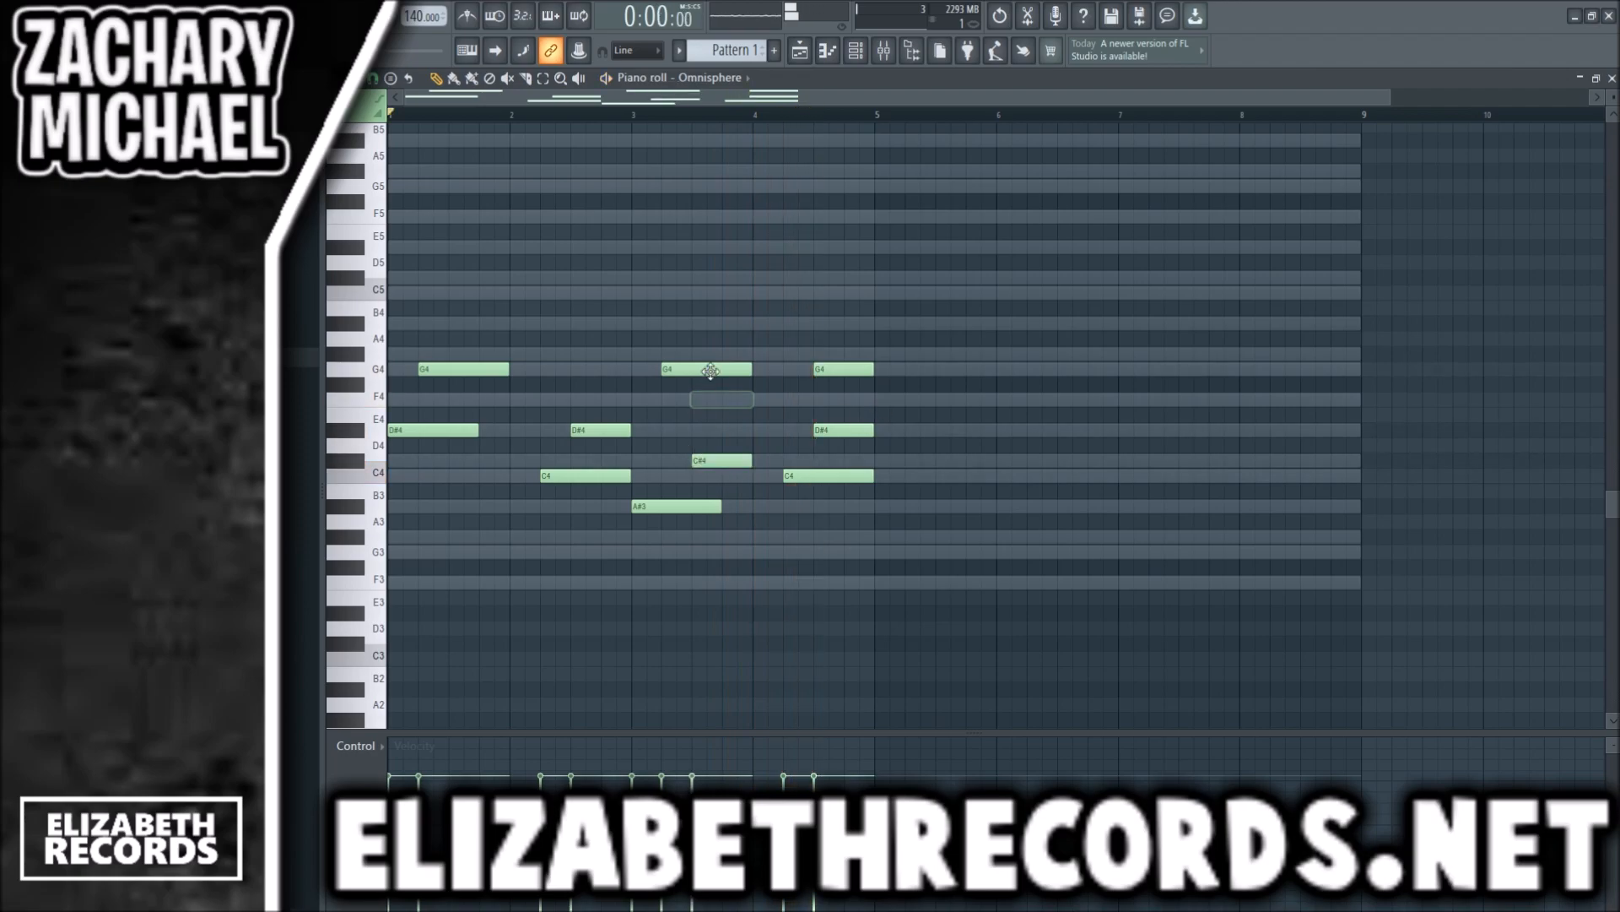
left_click_drag(709, 369, 709, 399)
right_click(722, 460)
key("space")
- Move bar 4's D#4 to the bar's start as D#5, add C5 after it, and shorten both to one beat
mouse_move(845, 429)
left_mouse_down()
mouse_move(784, 430)
mouse_move(871, 436)
left_mouse_up()
key("ctrl+Up")
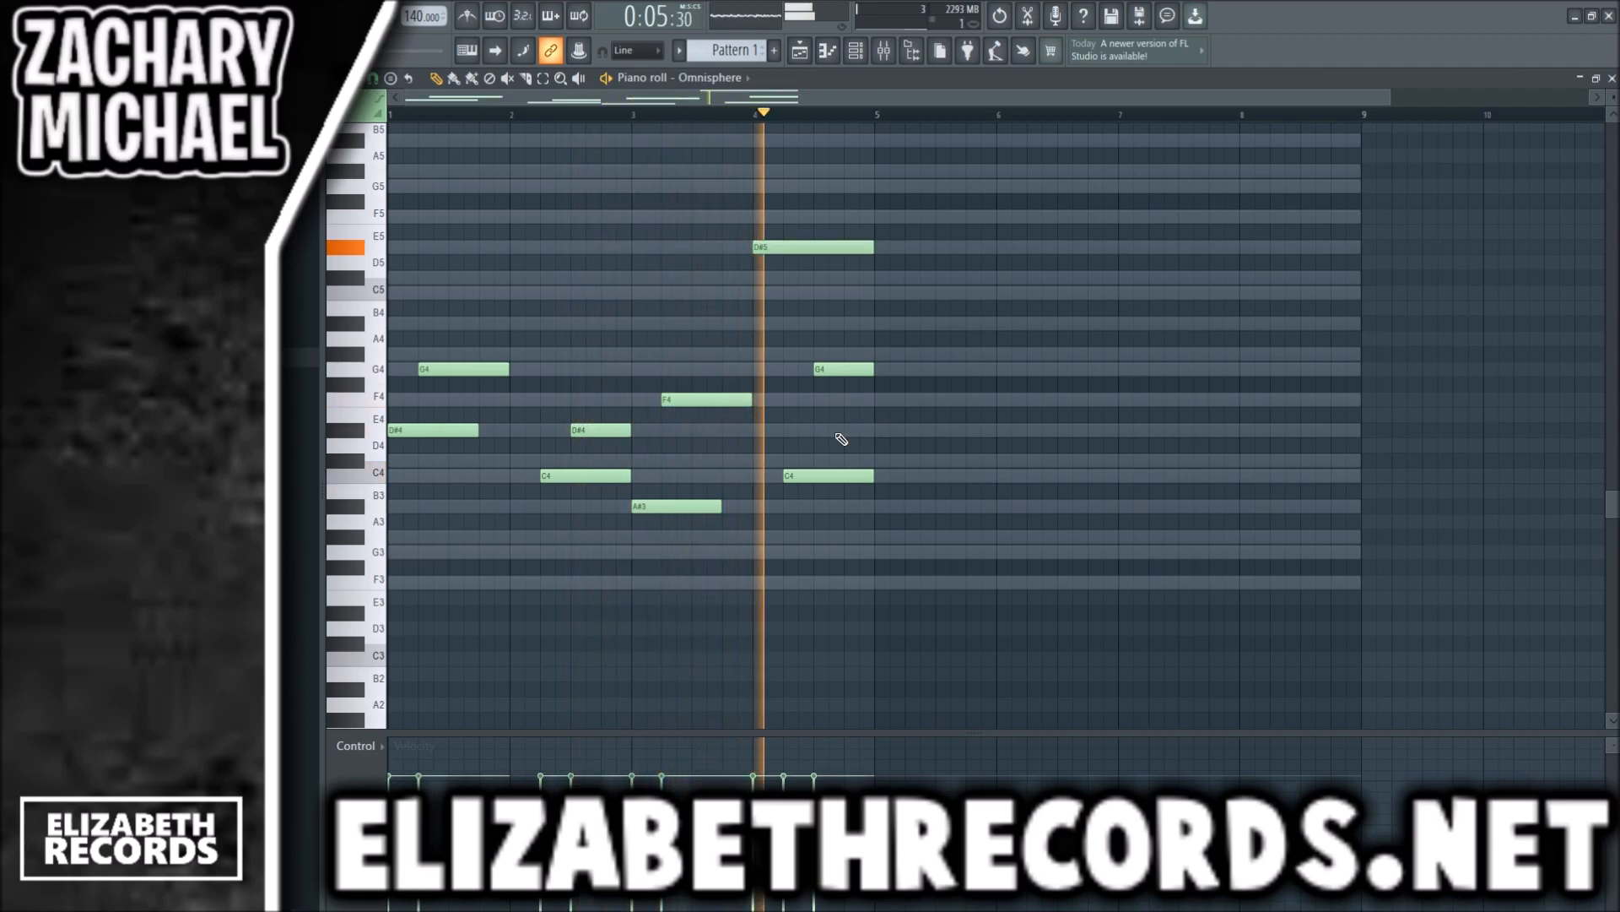
left_click(794, 293)
key("space")
left_click_drag(870, 292, 813, 293)
key("space")
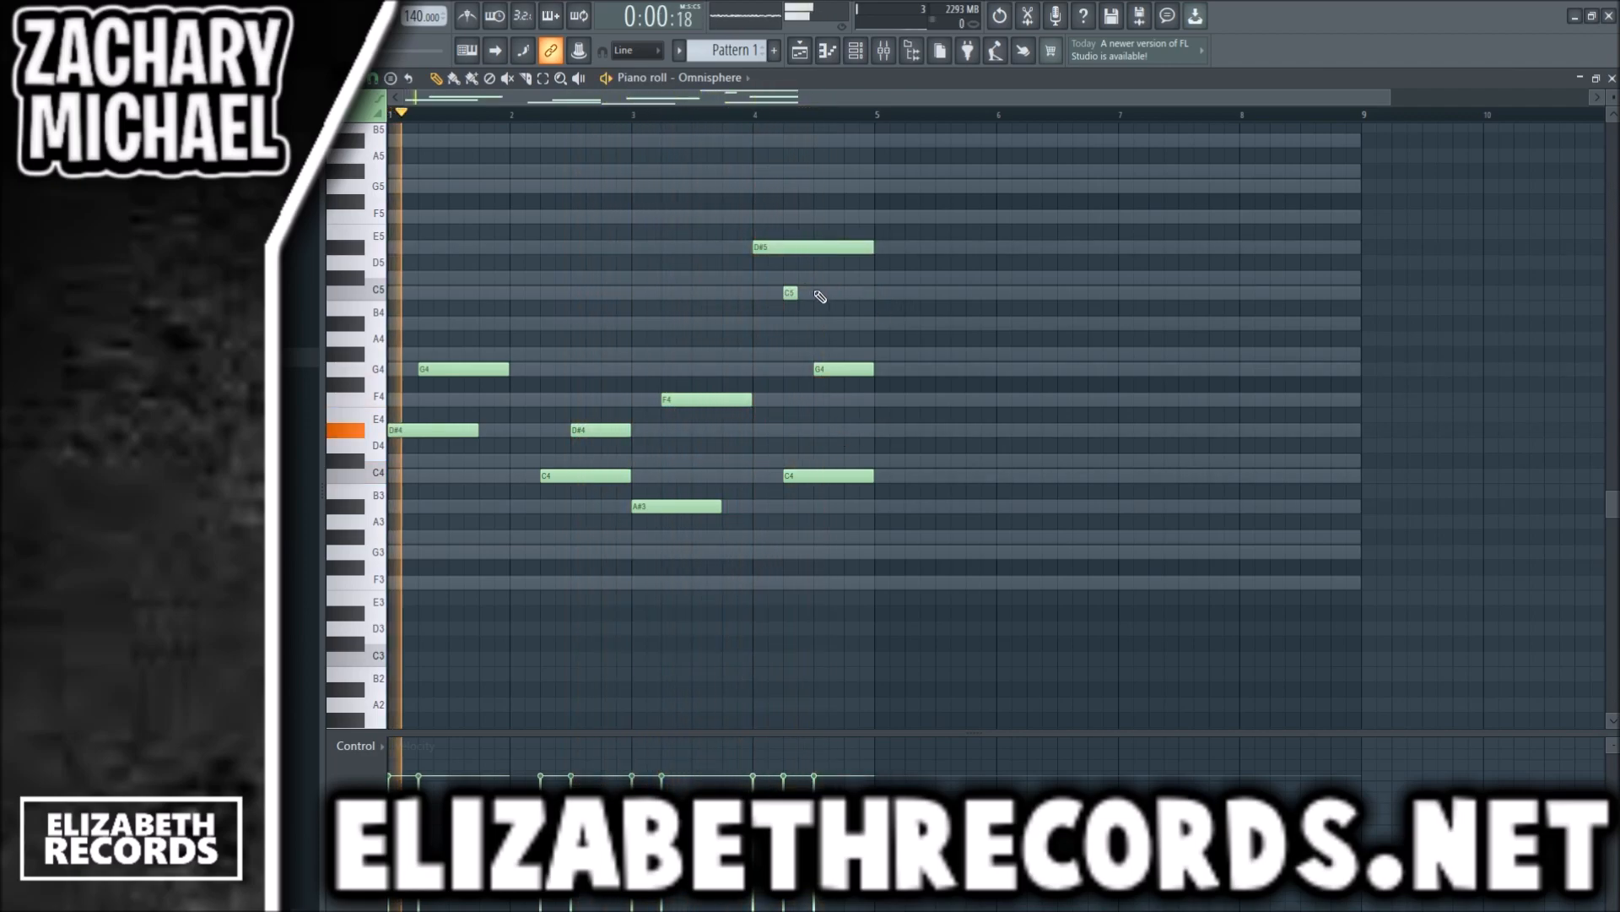
left_click_drag(872, 247, 781, 245)
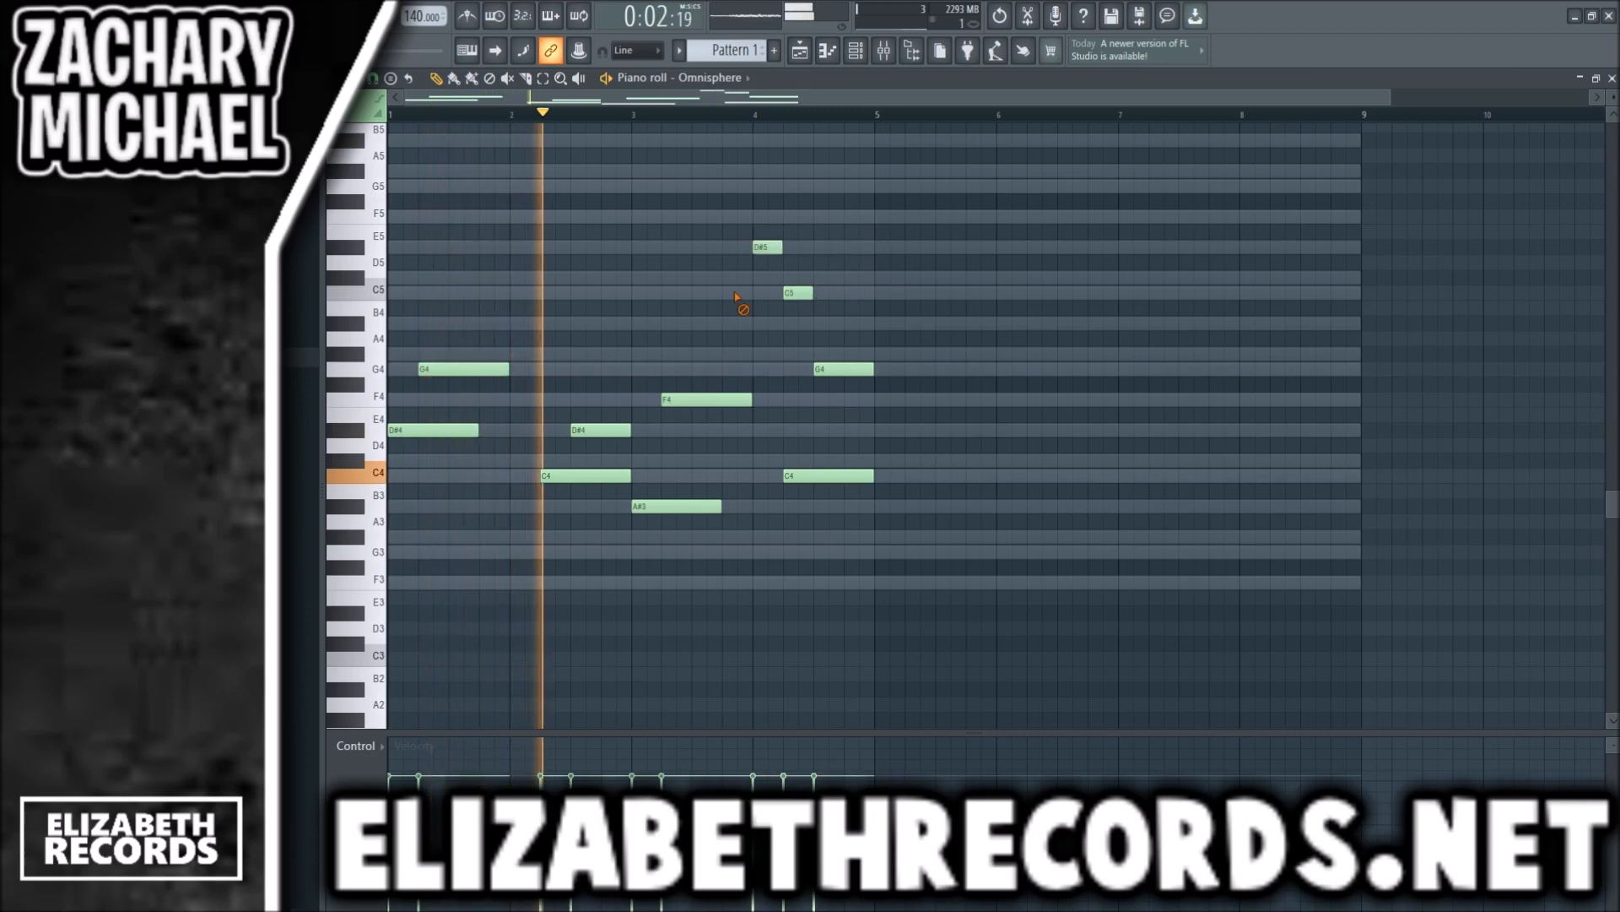
- Add a two-beat C5 note at the start of bar 2 and duplicate the four-bar melody to fill eight bars
key("space")
left_click(525, 292)
key("space")
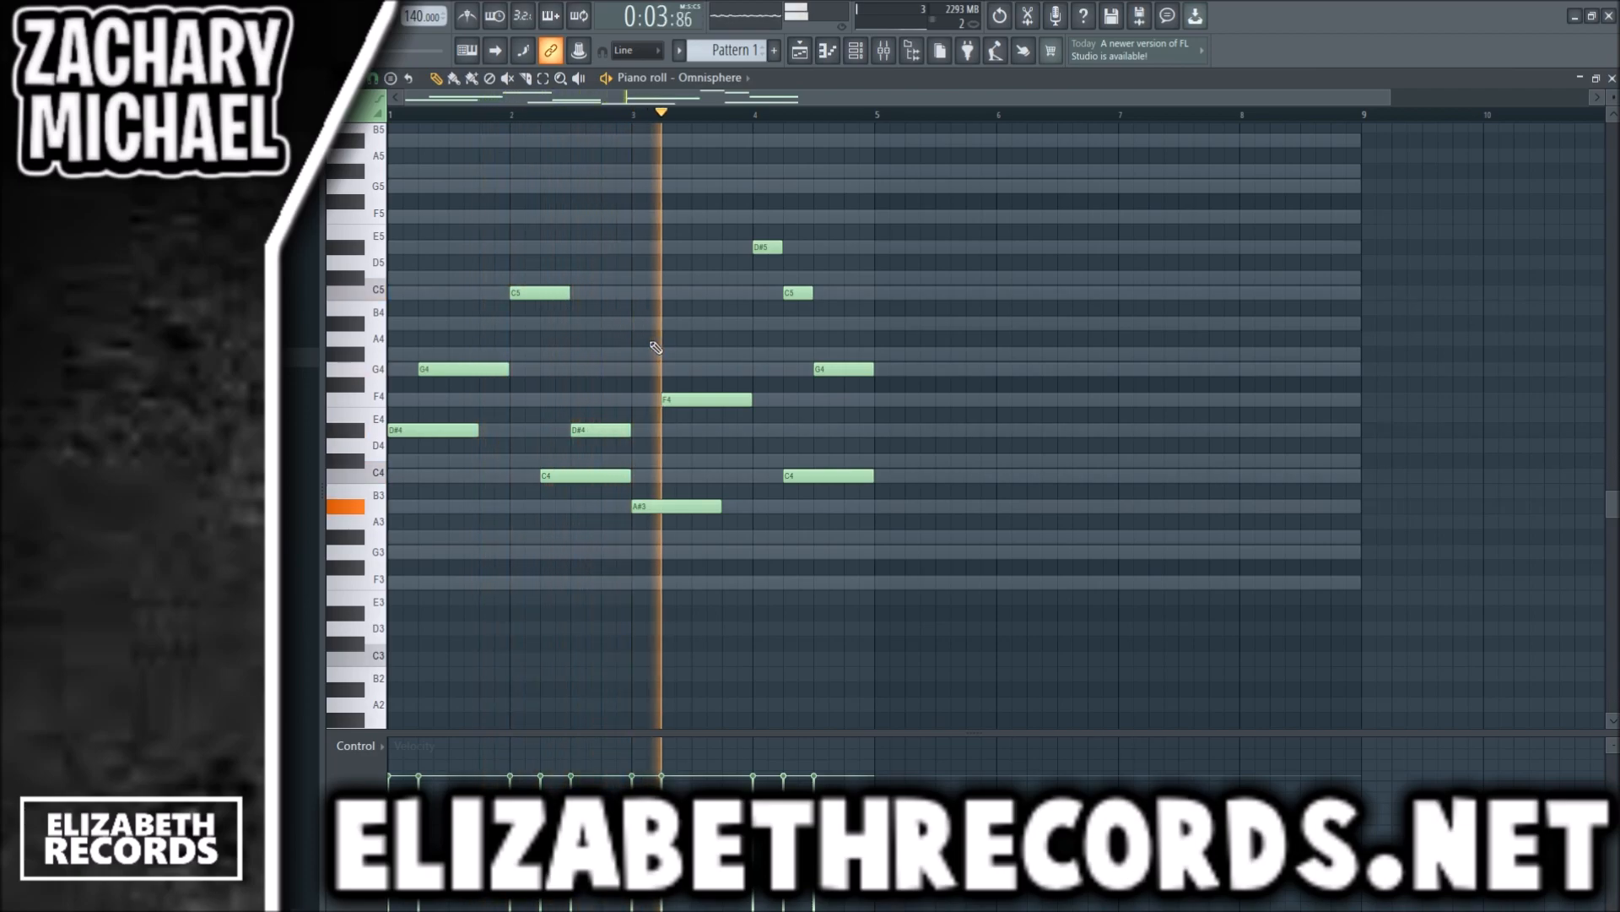
key("ctrl+b")
scroll(694, 332, "down", 1)
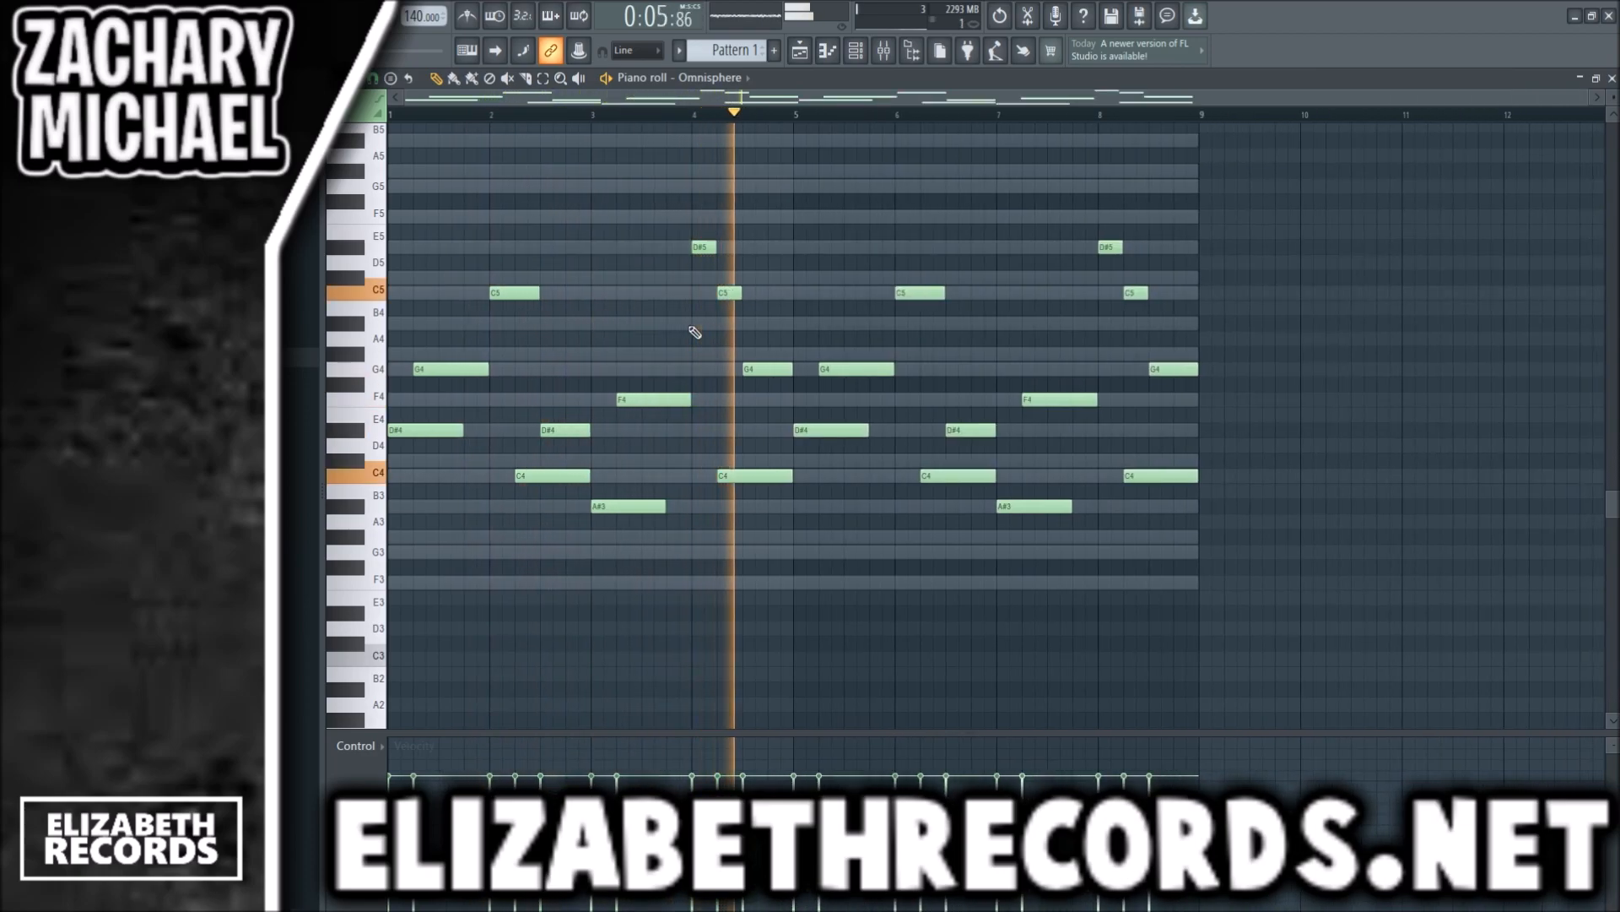
- Add Pattern 2 and clear the Sampler's scale guide notes out of Pattern 1
key("F7")
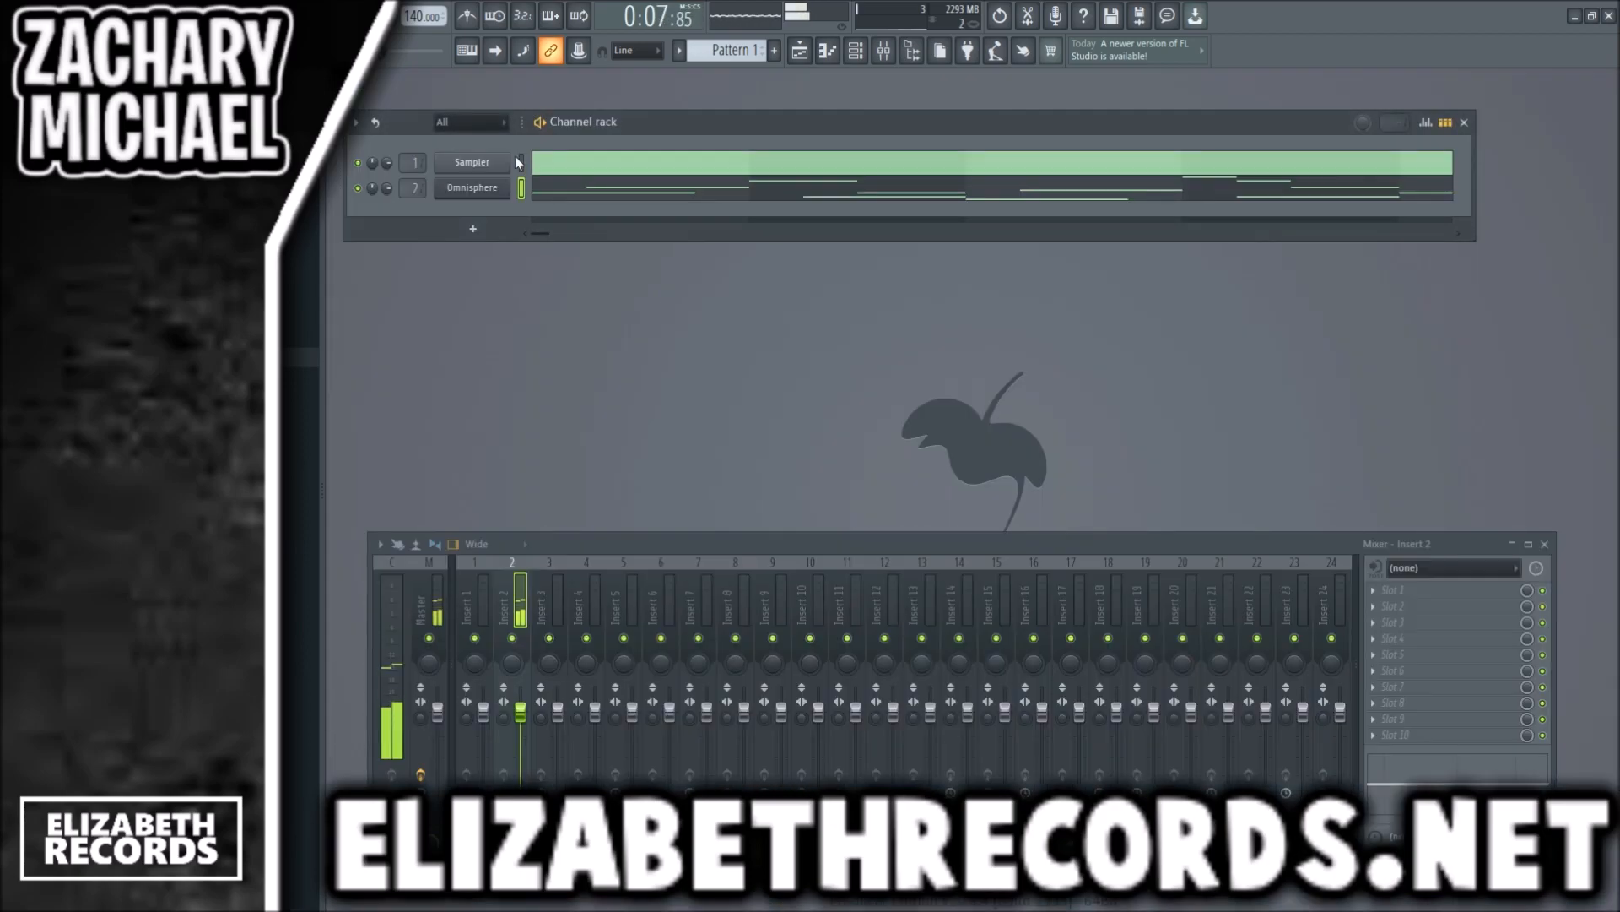
key("F4")
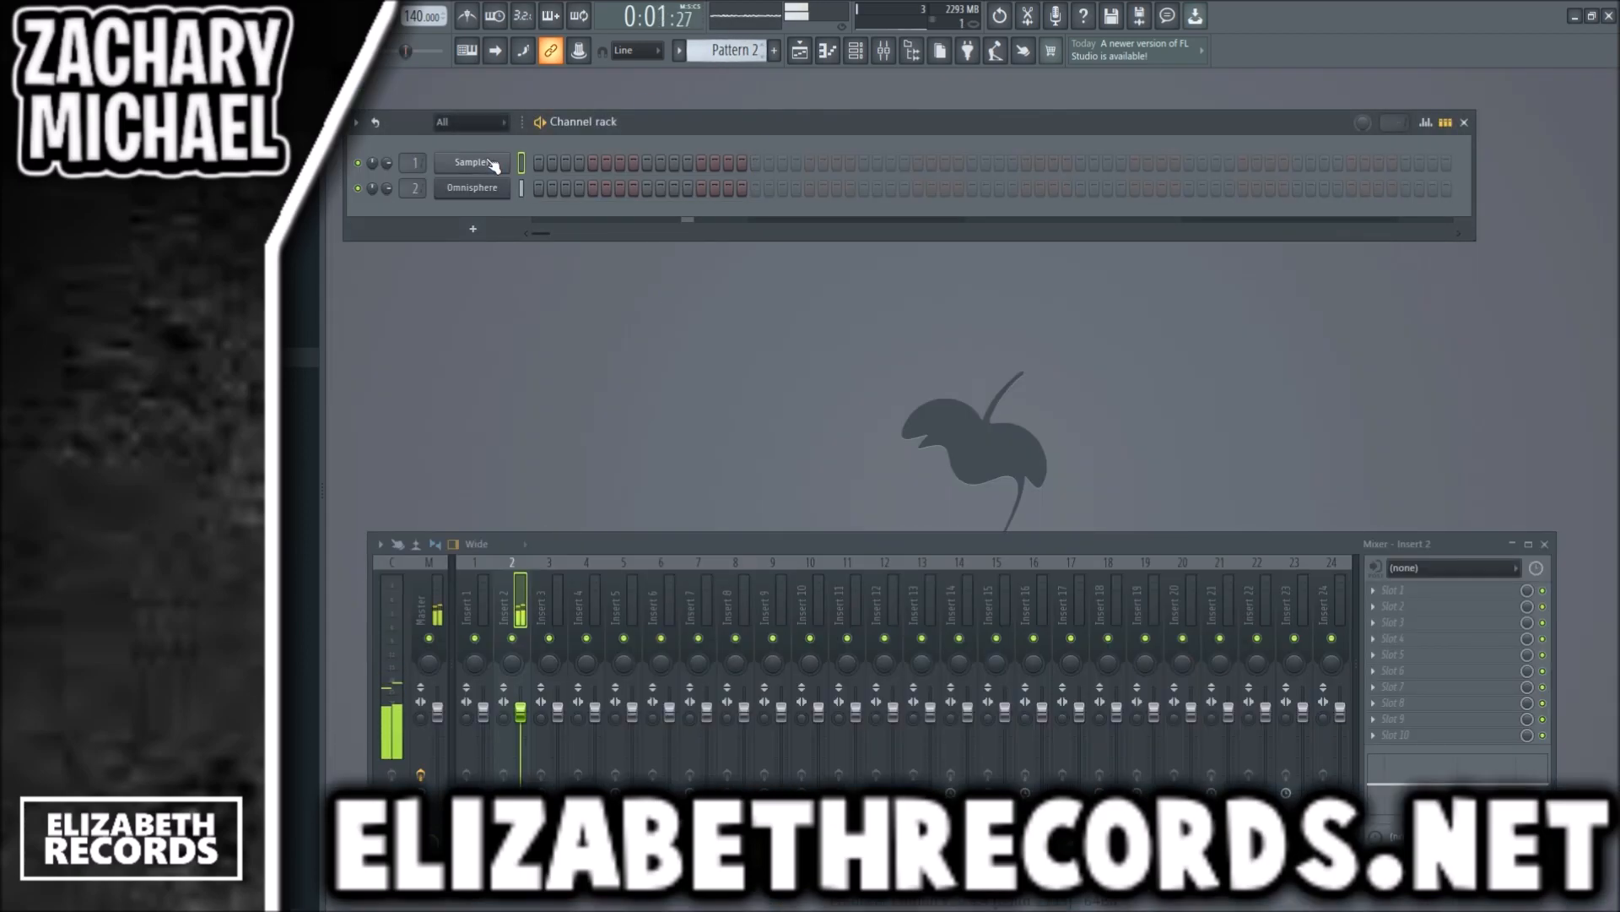
scroll(732, 55, "up", 1)
key("space")
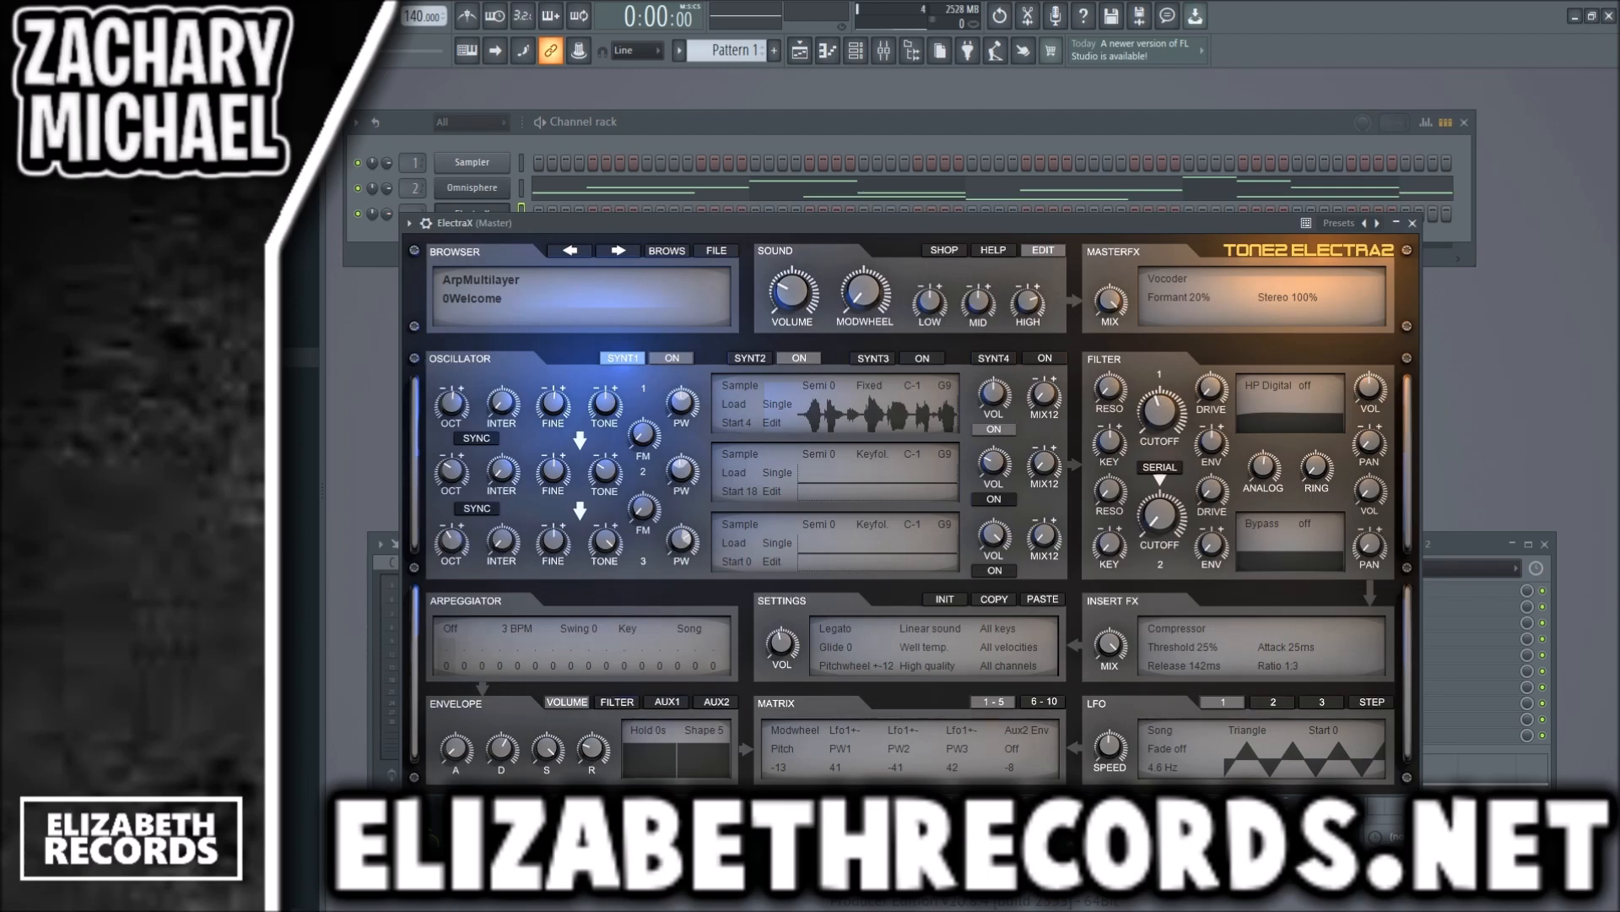
- Load the "PAD - Believe AM" patch from #Pad (2) in ElectraX and route the channel to mixer insert 3
left_click(700, 275)
left_click(752, 456)
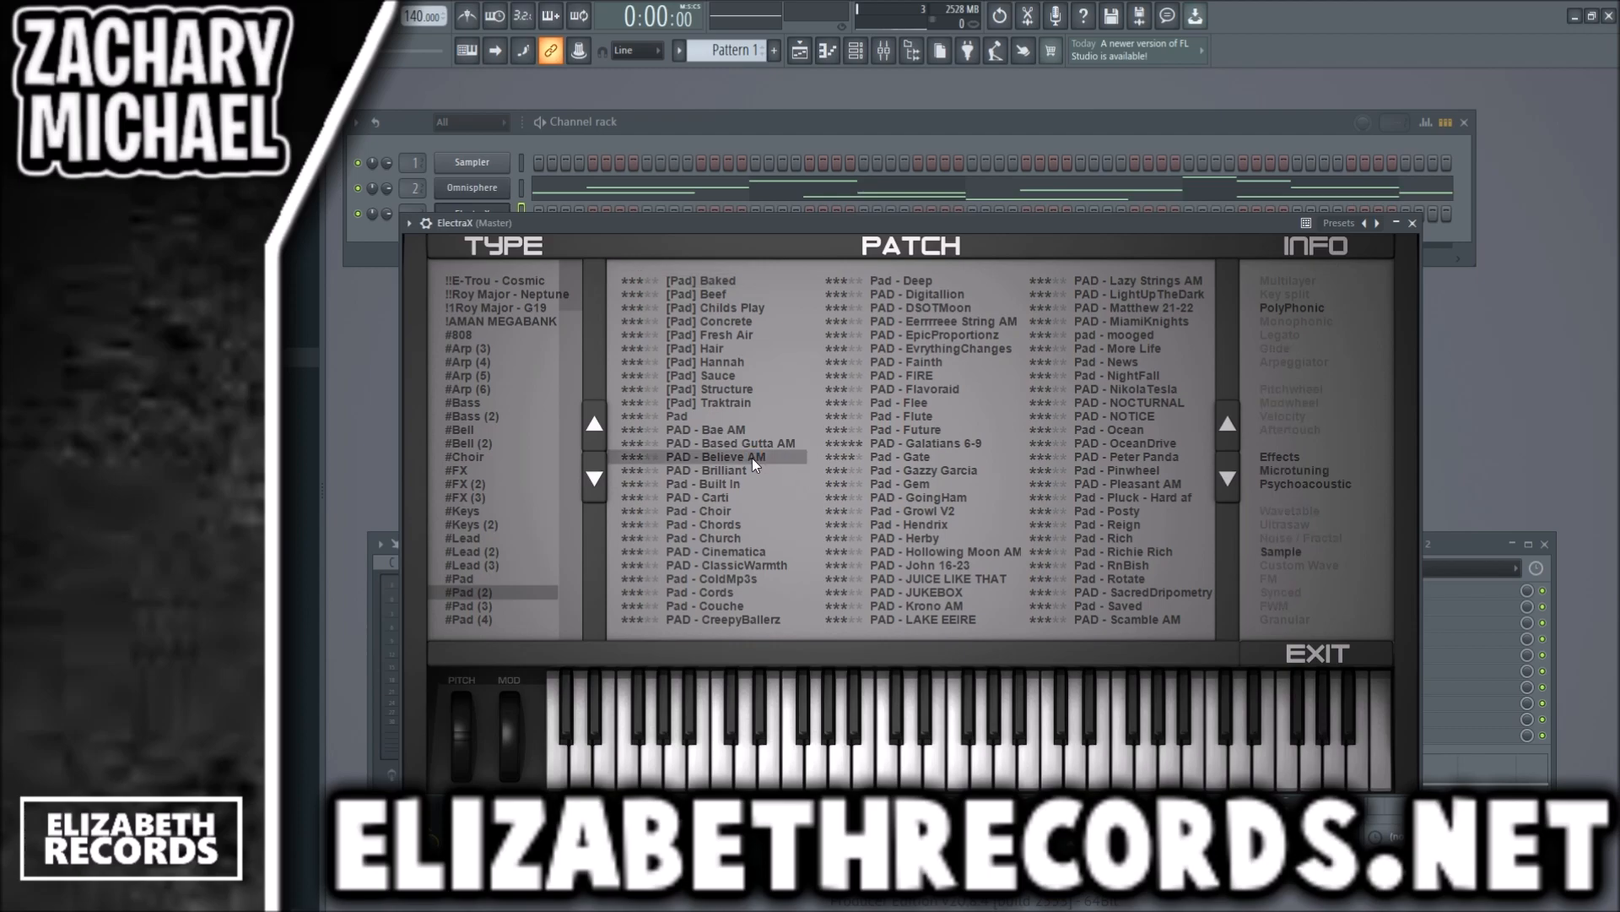
left_click(1412, 223)
scroll(429, 218, "up", 3)
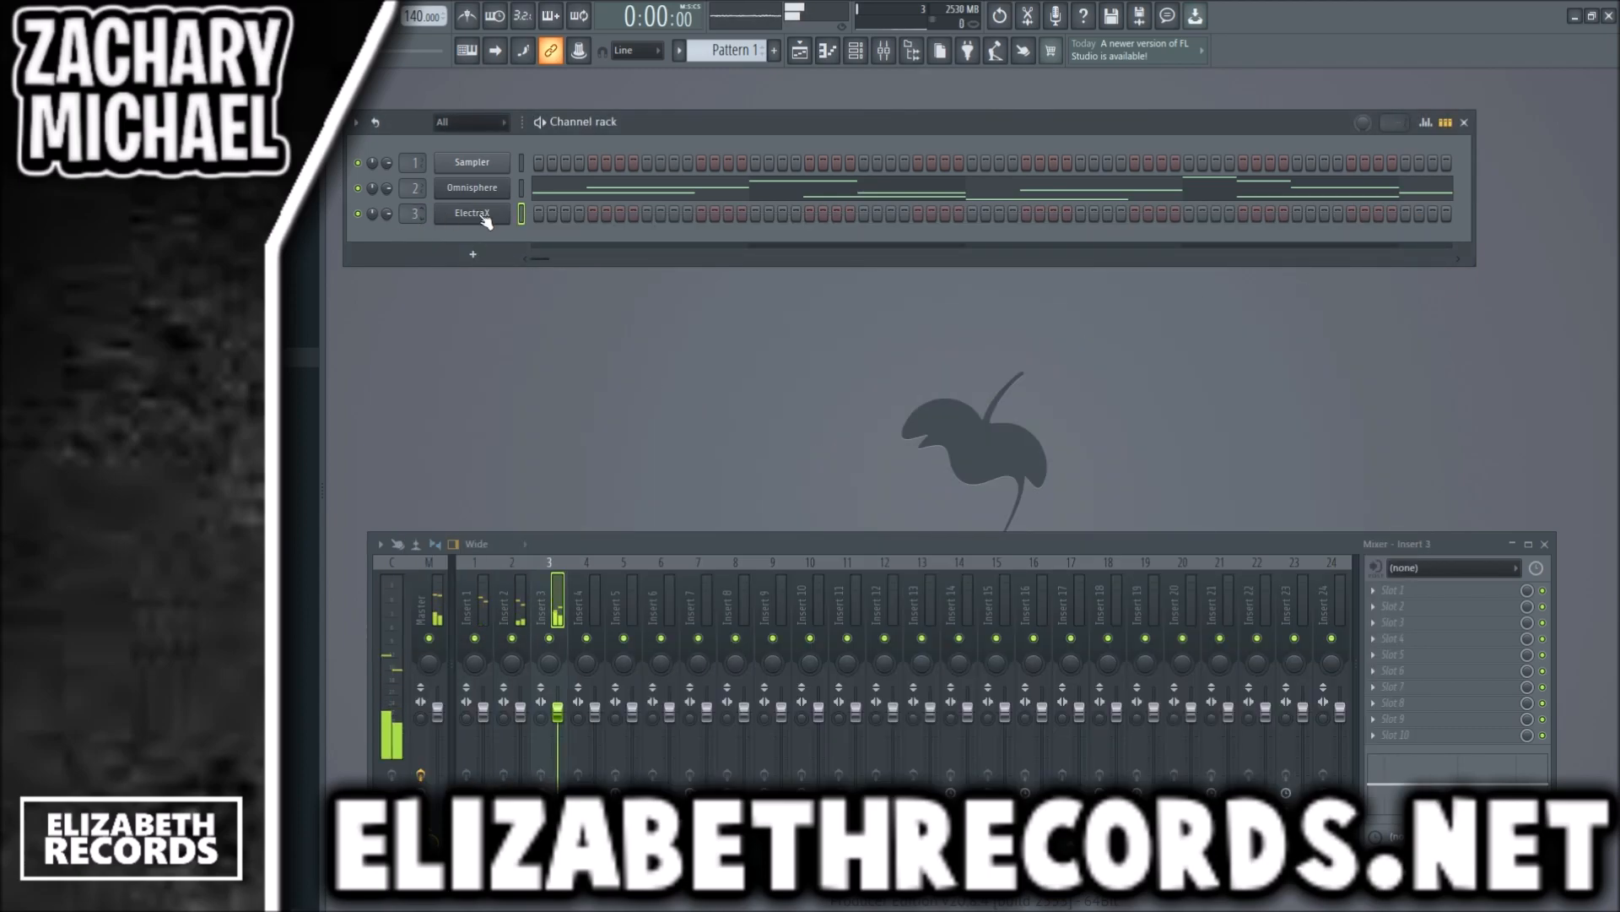
- In ElectraX's piano roll, place one-bar notes D#4, C4, A#3 and C4 across bars 1 to 4
right_click(481, 217)
left_click(537, 241)
left_click_drag(395, 432, 363, 439)
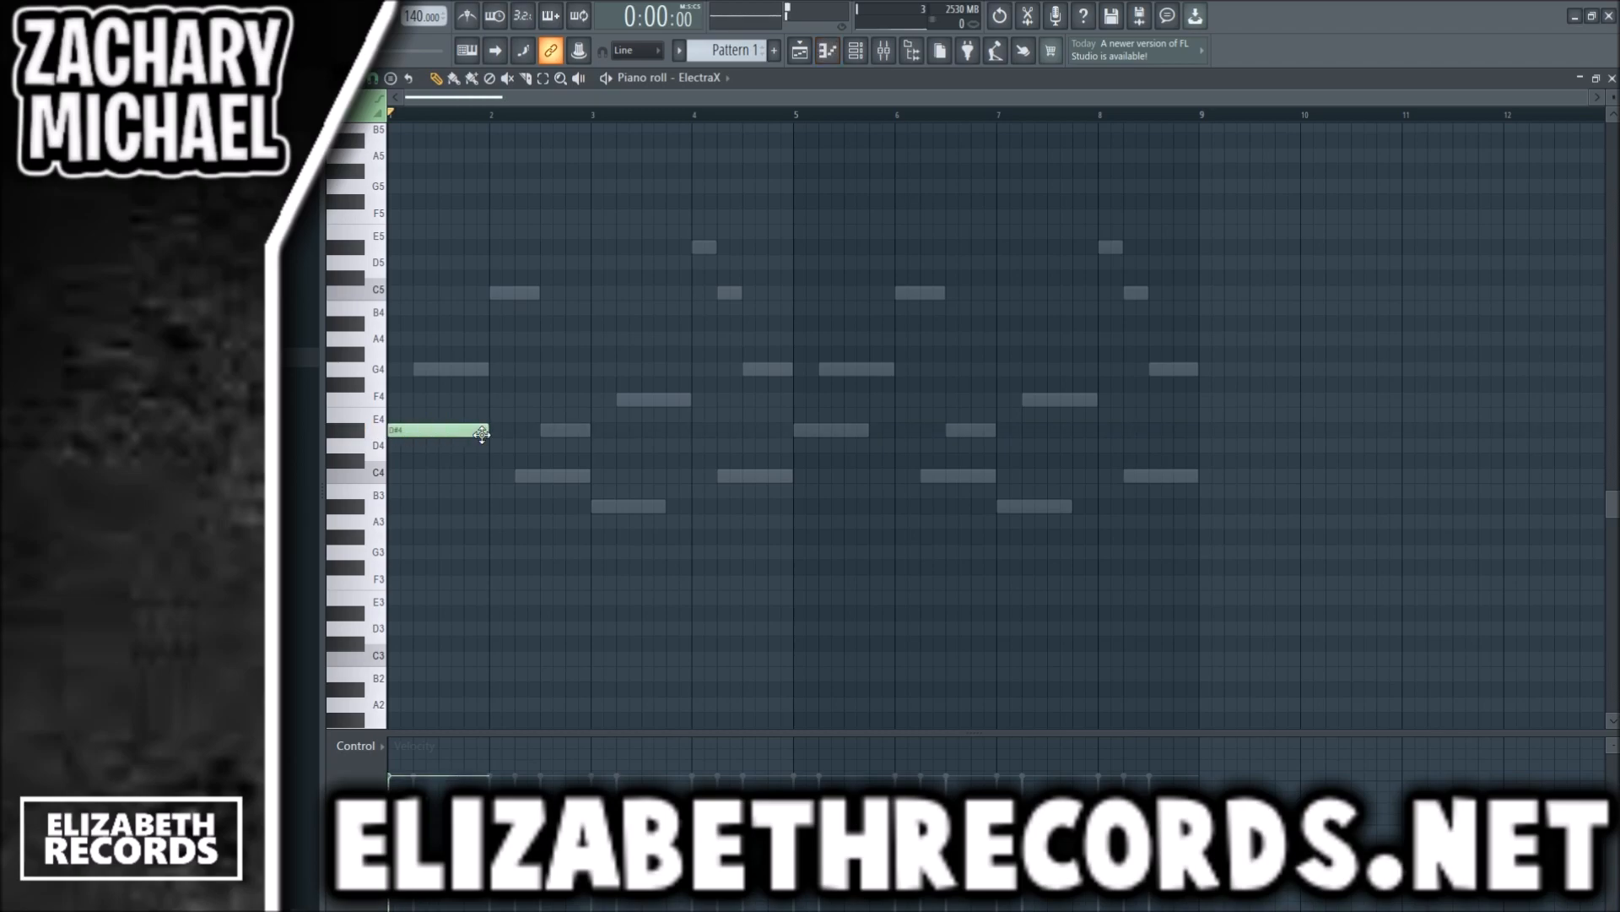
left_click(498, 475)
left_click(595, 505)
left_click(696, 476)
- Double the four pad notes an octave higher and repeat the progression to fill eight bars
left_click_drag(809, 530, 436, 422)
key("ctrl+c")
key("ctrl+v")
key("ctrl+Up")
left_click(464, 400, "ctrl")
key("ctrl+b")
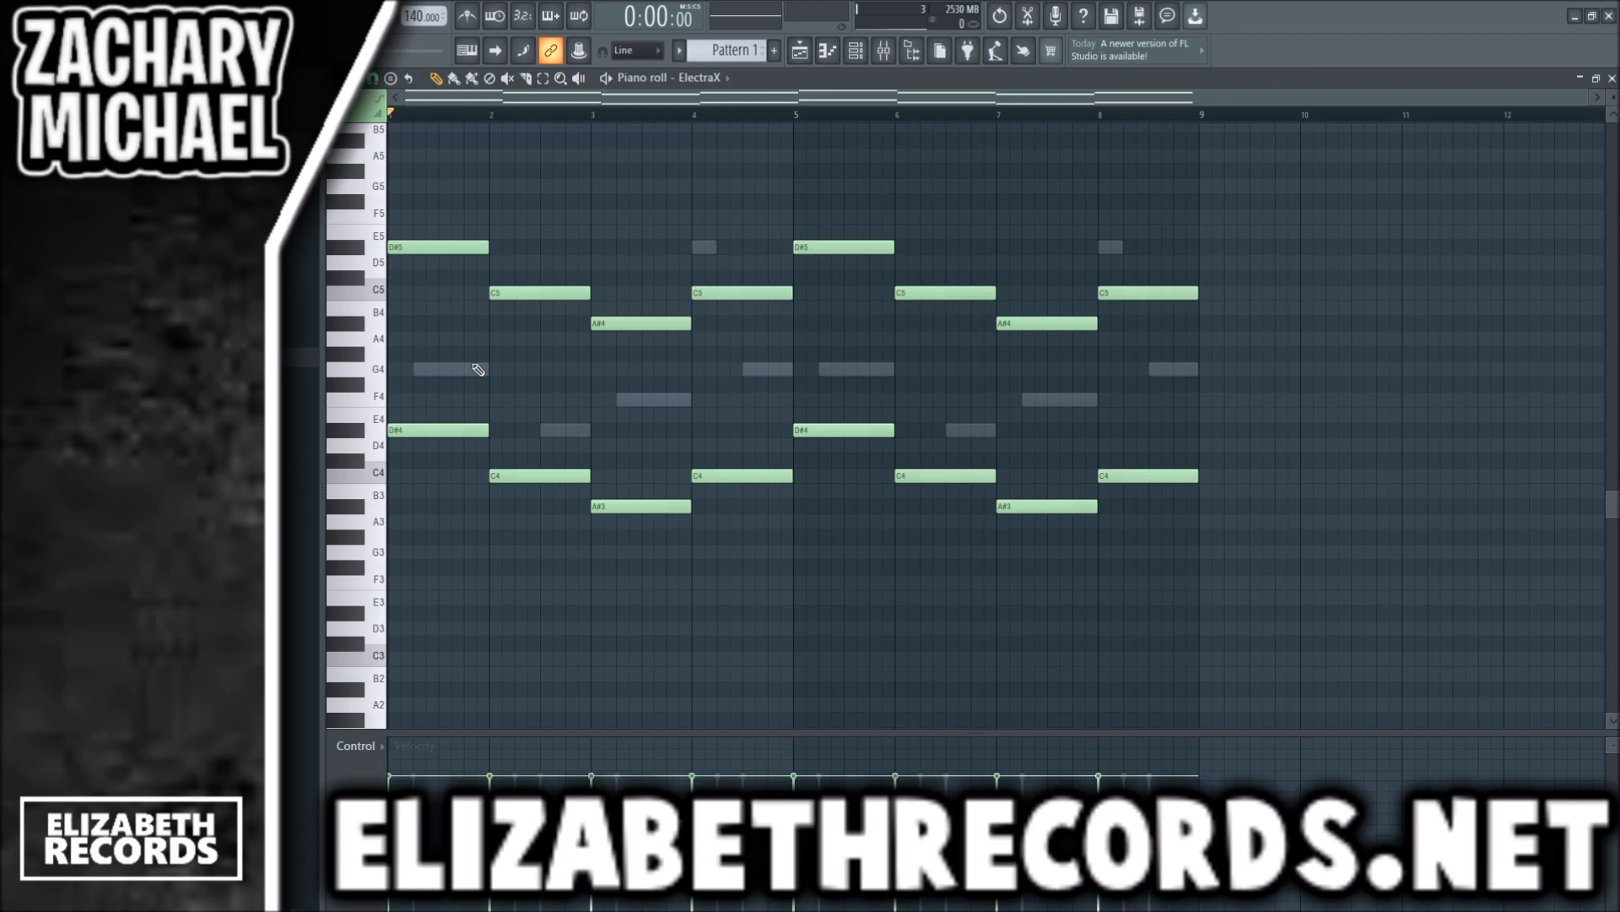
- Play the pattern and lower the mixer levels of ElectraX on insert 3 and, slightly, Omnisphere on insert 2
key("space")
key("F7")
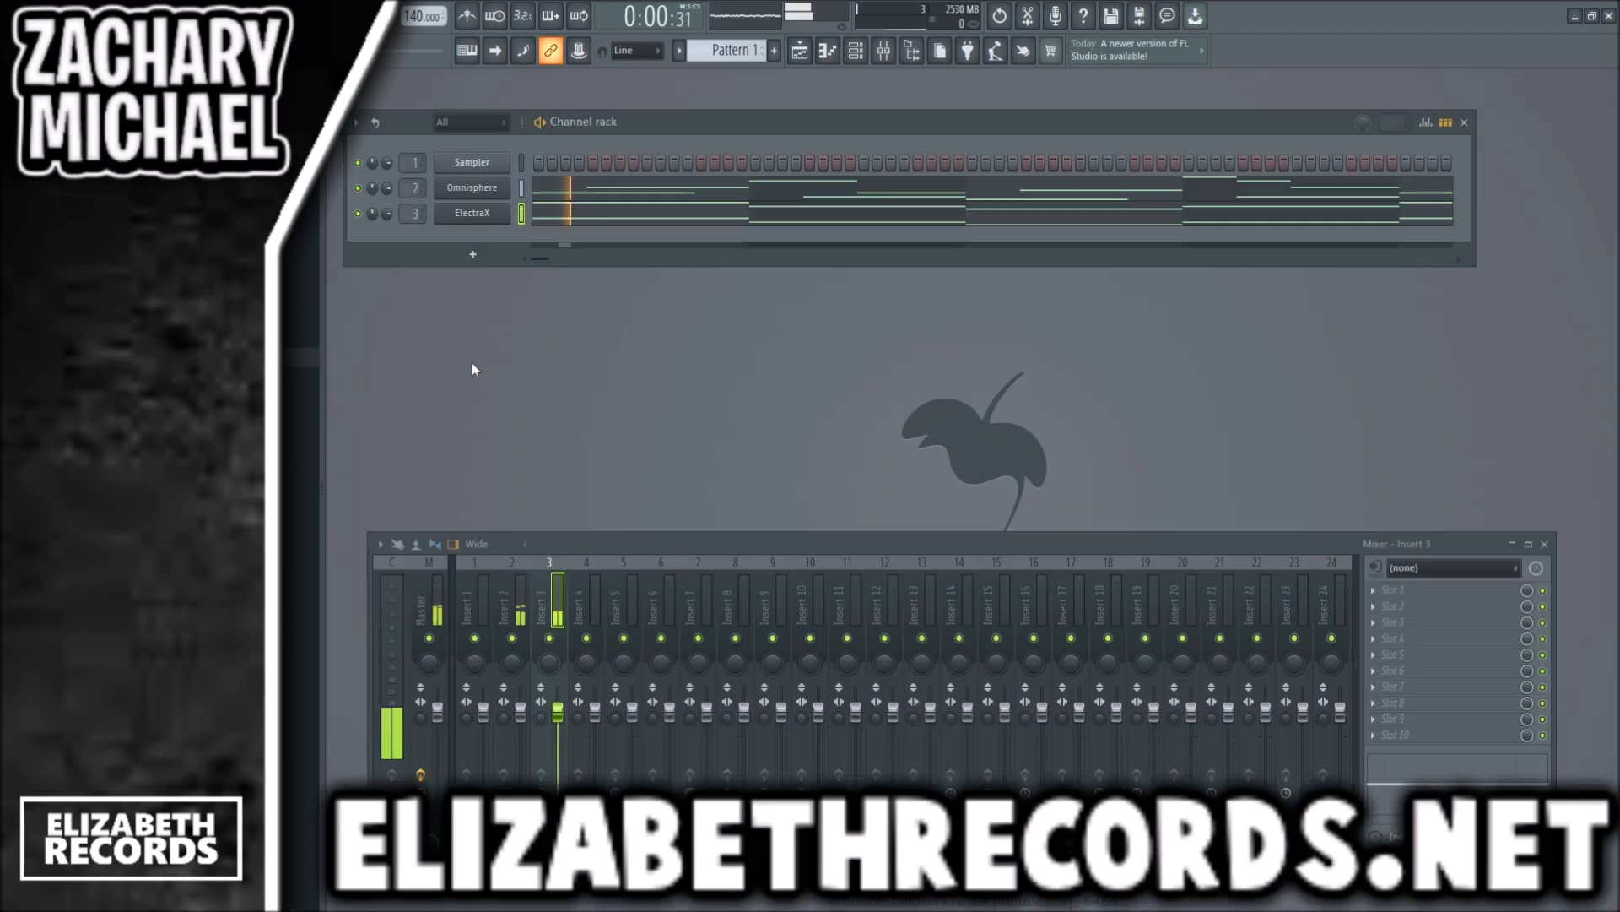
left_click_drag(558, 714, 558, 760)
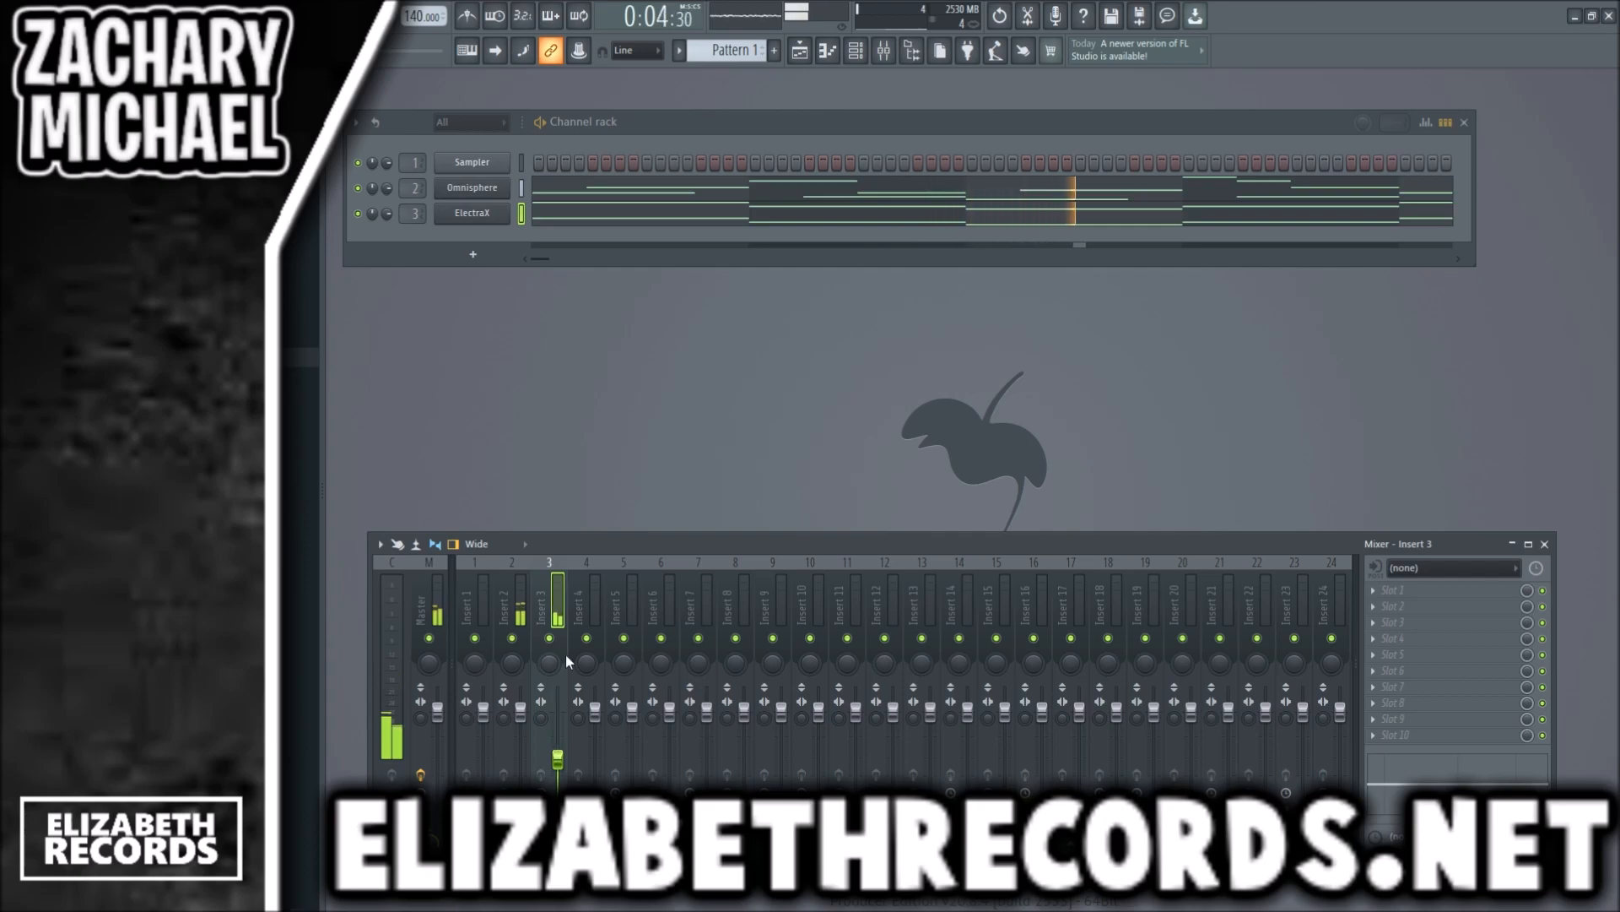
left_click_drag(520, 712, 520, 719)
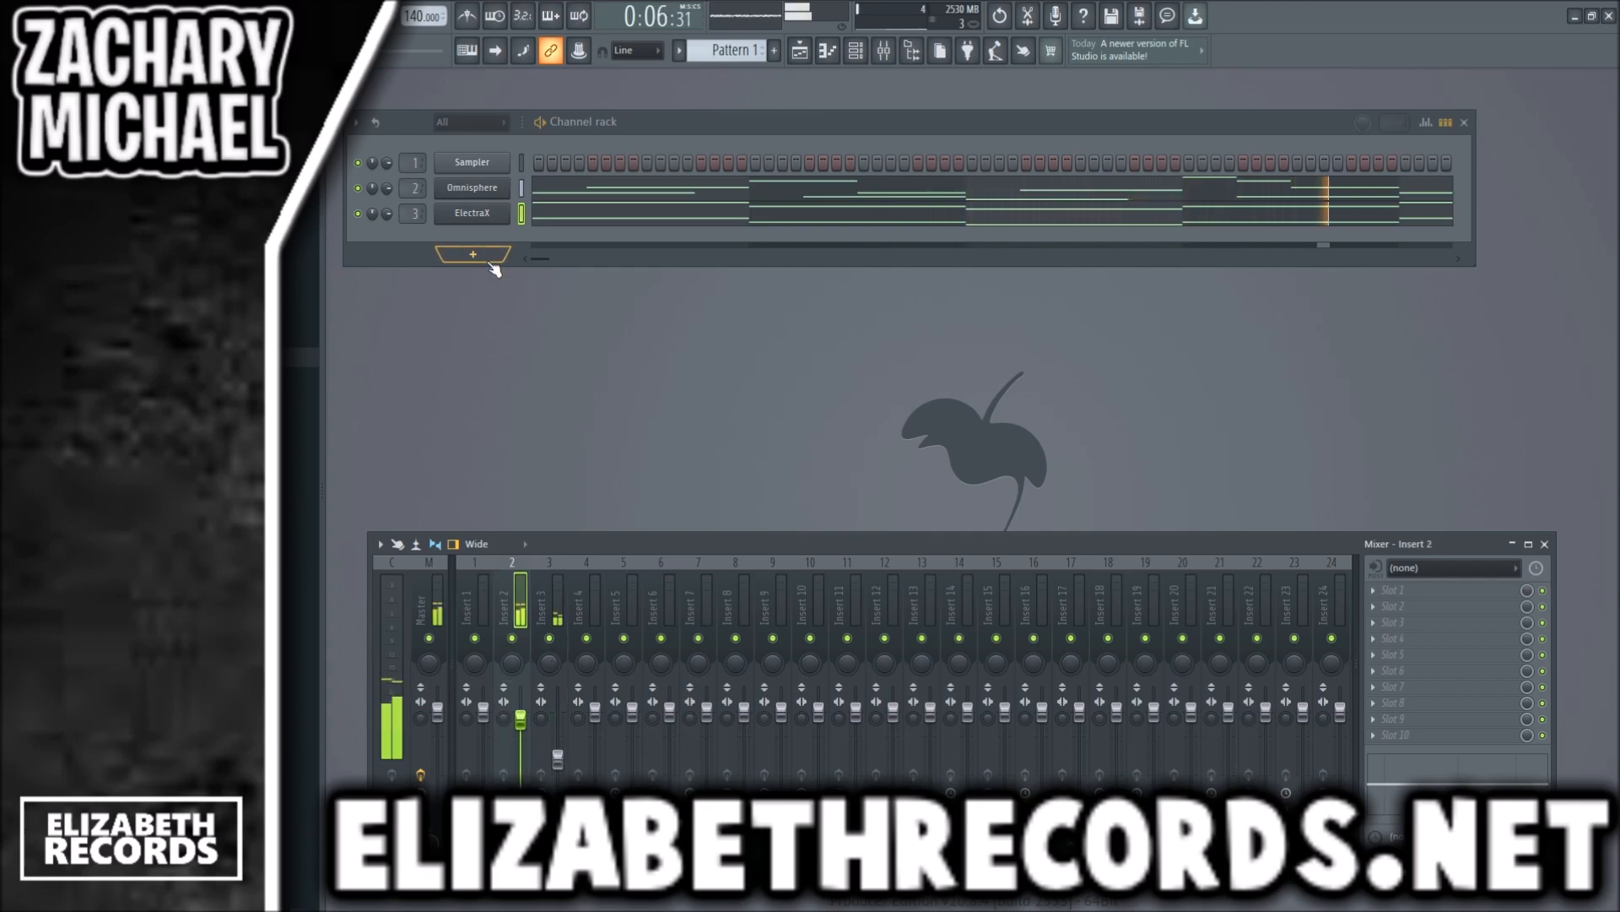
- Set the project tempo to 132 BPM and play the pattern to check it
key("space")
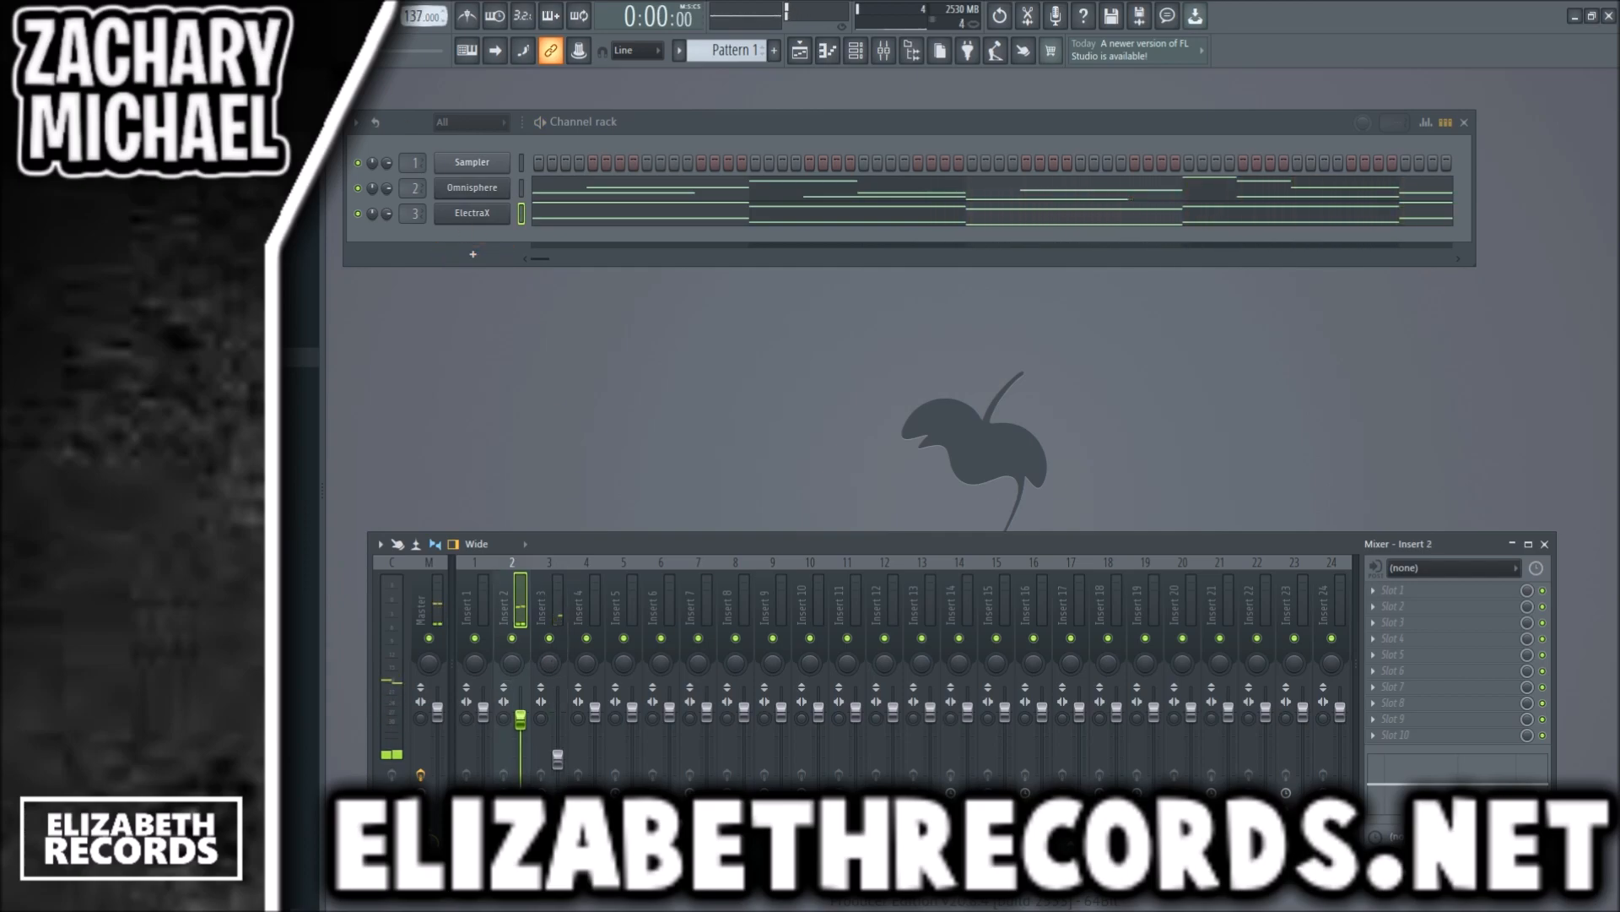
key("space")
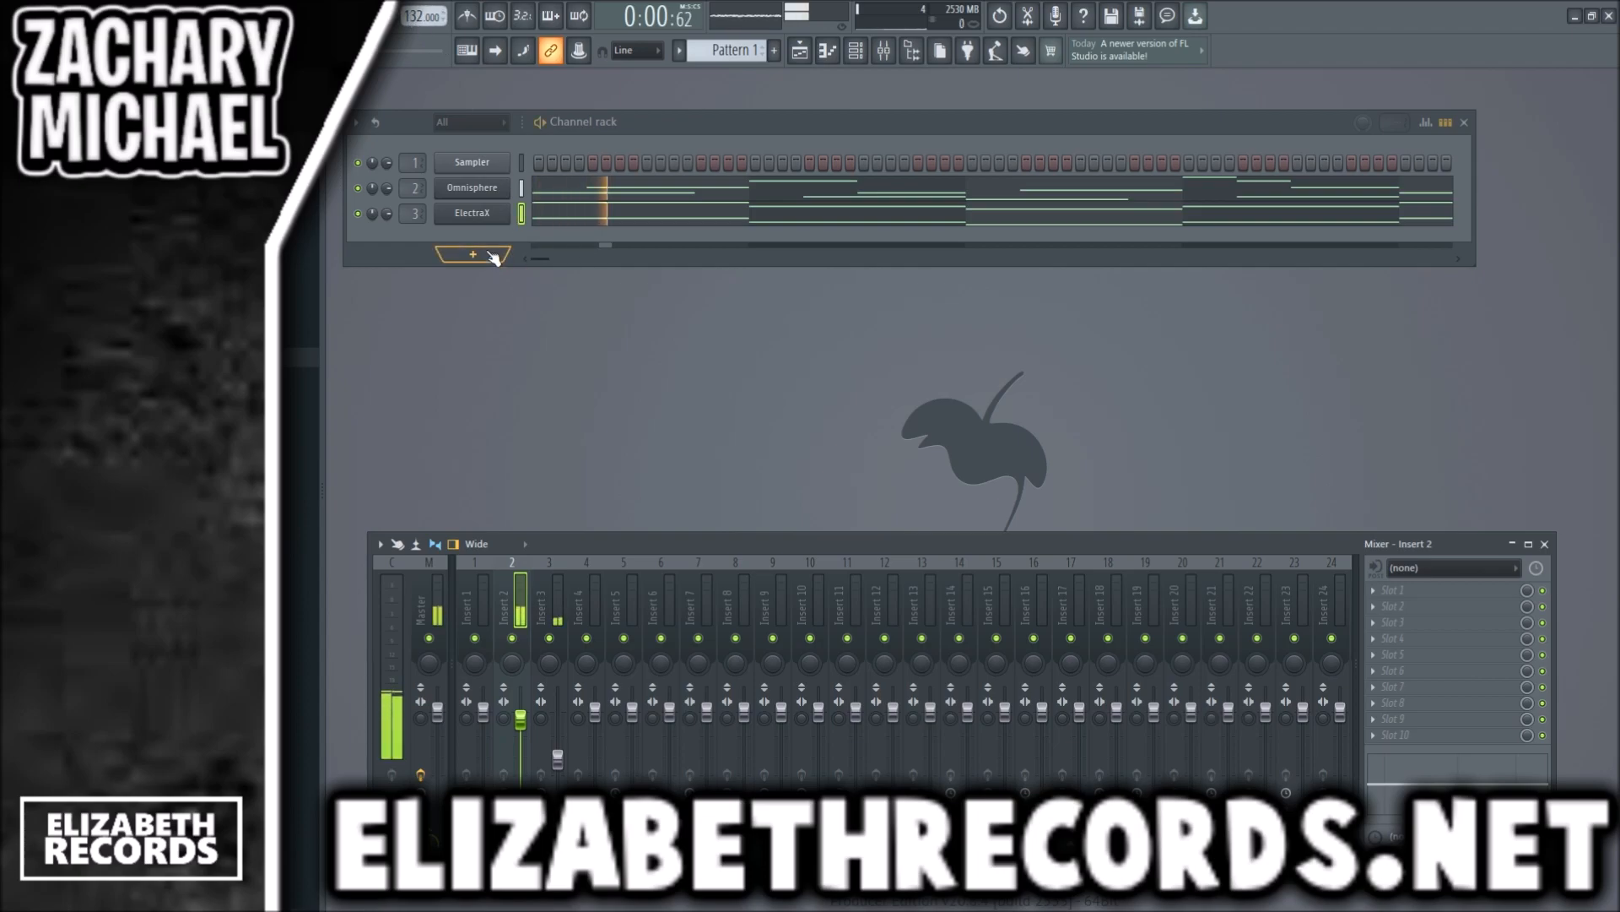
key("space")
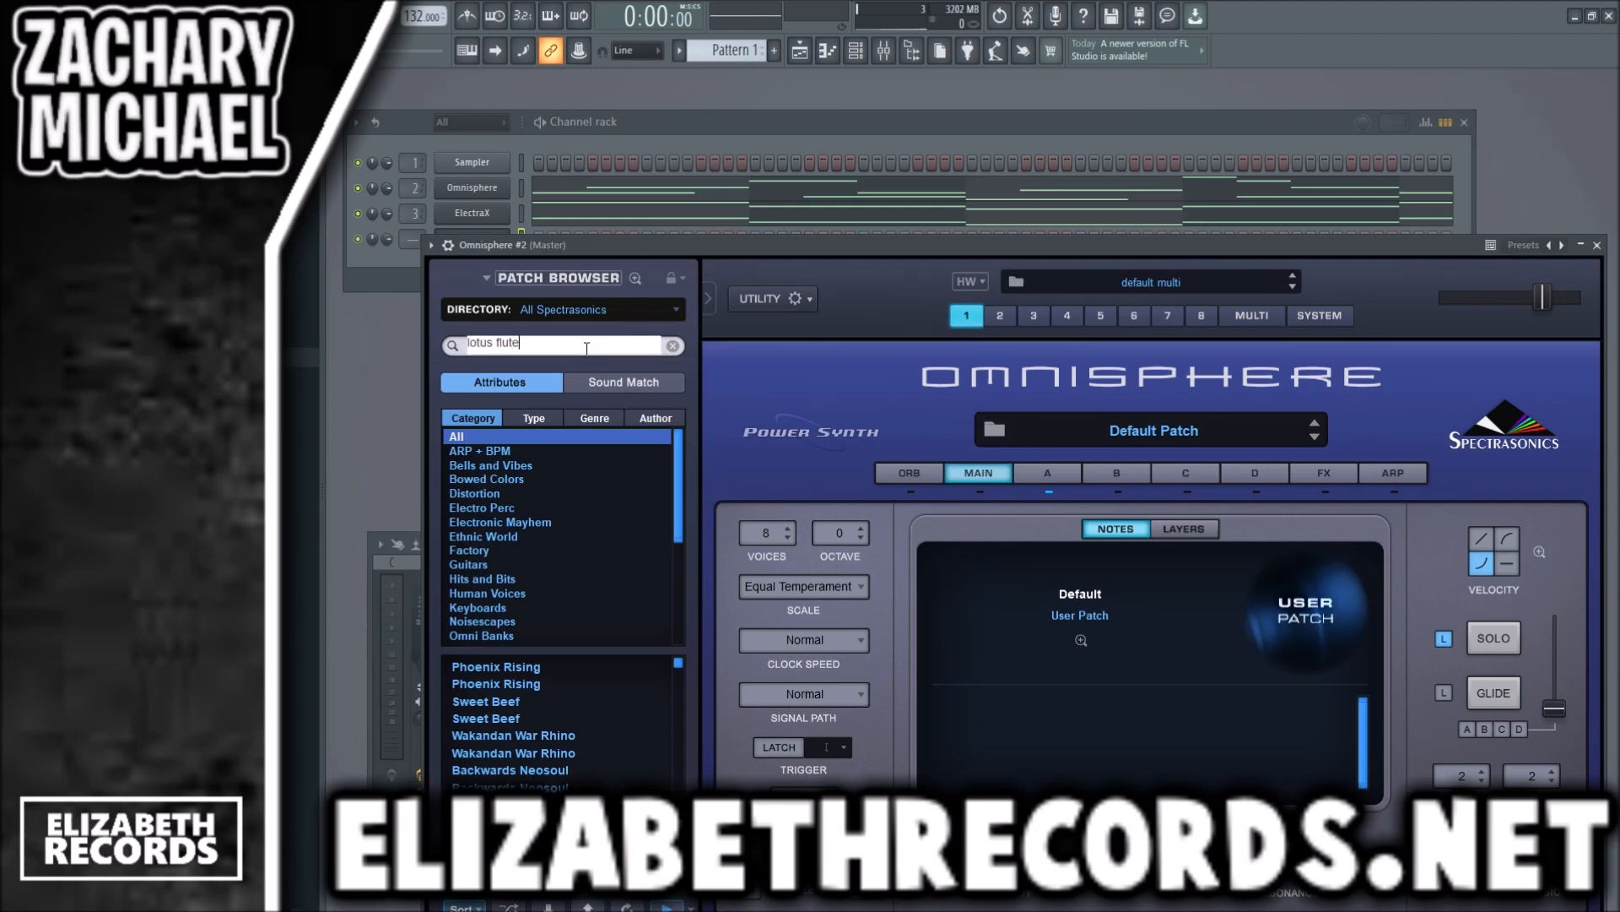
- Load the Lotus Flute patch in the new Omnisphere instance and route its channel to mixer insert 4
key("Return")
left_click(562, 681)
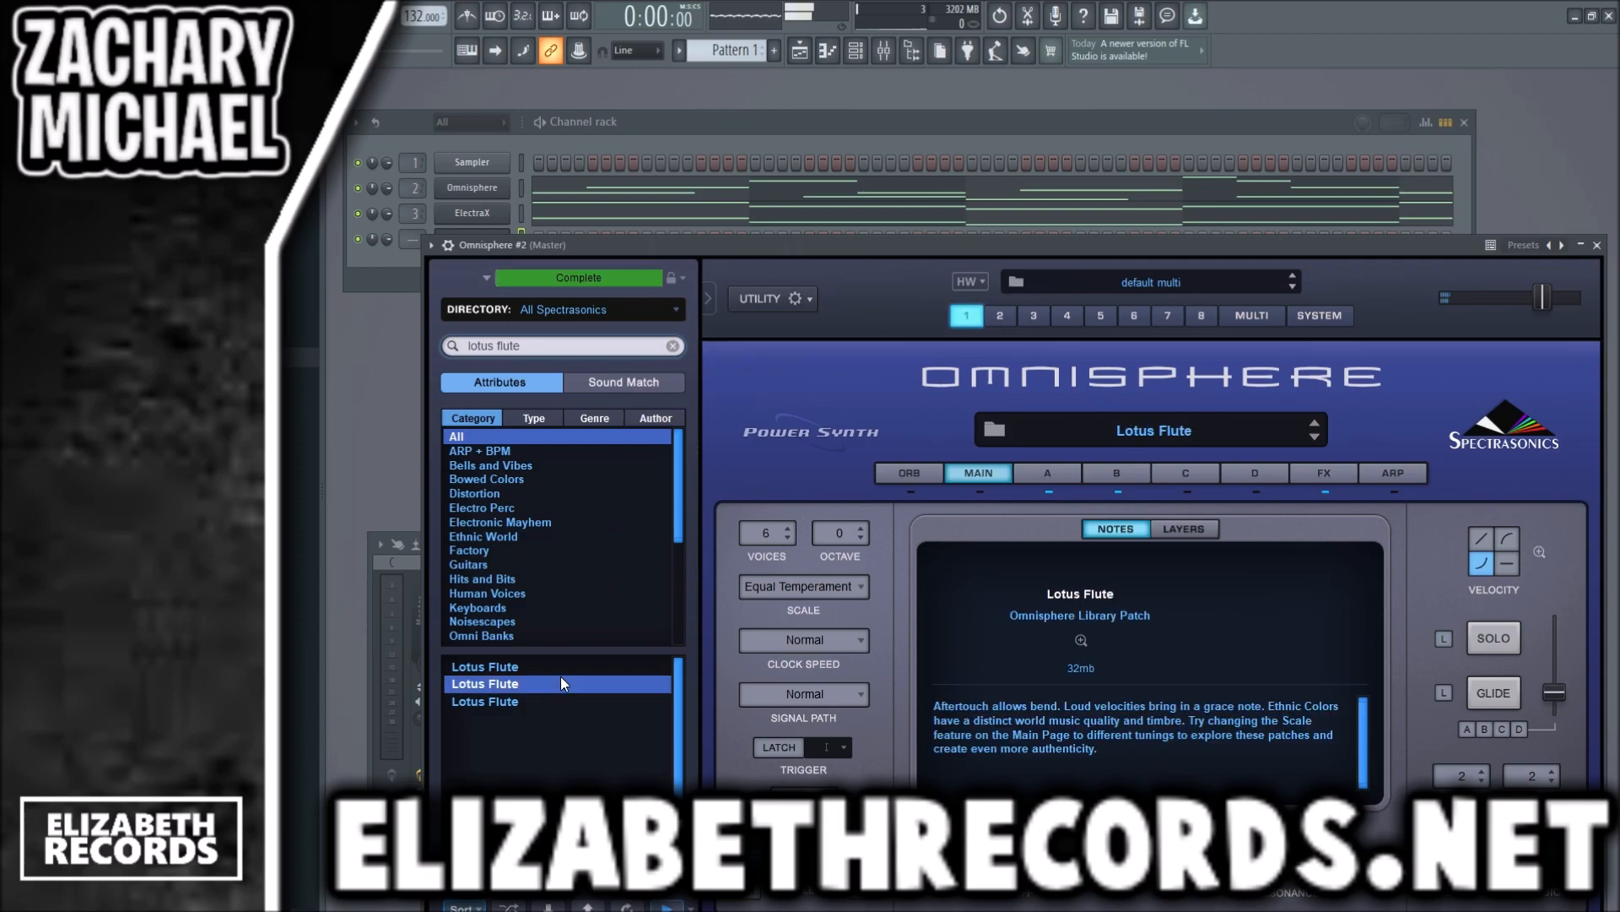
key("Escape")
left_click_drag(412, 241, 413, 222)
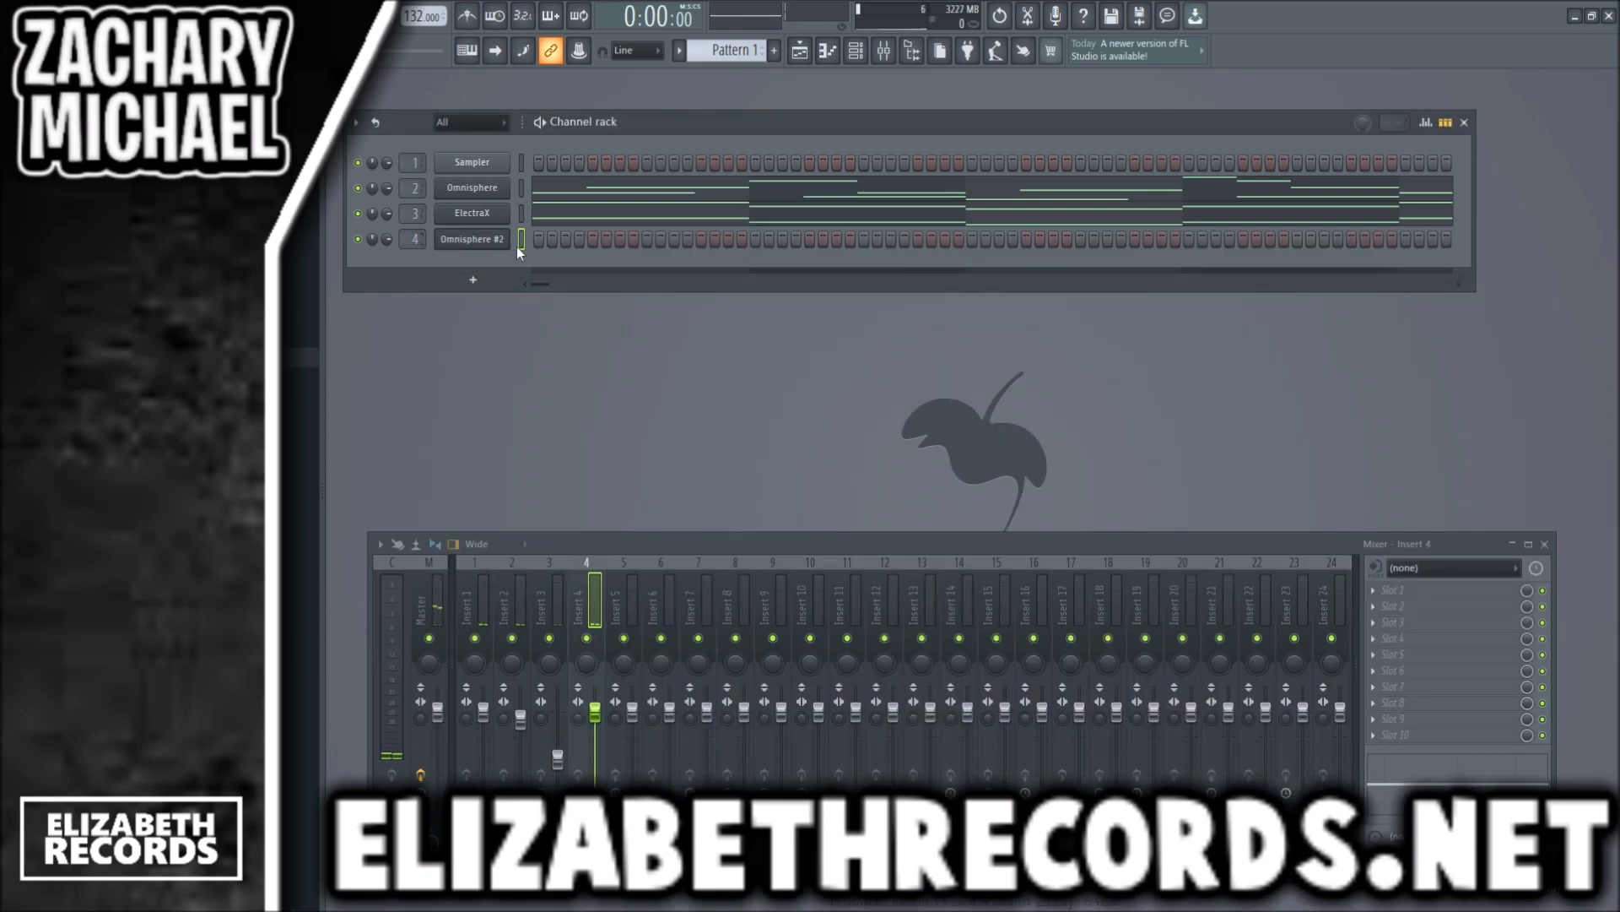
- In the flute channel's piano roll, sketch bar 1 with short D#5 and G5 notes, an F5 and a half-bar D#5
key("F7")
scroll(496, 340, "up", 2)
left_click_drag(447, 295, 316, 296)
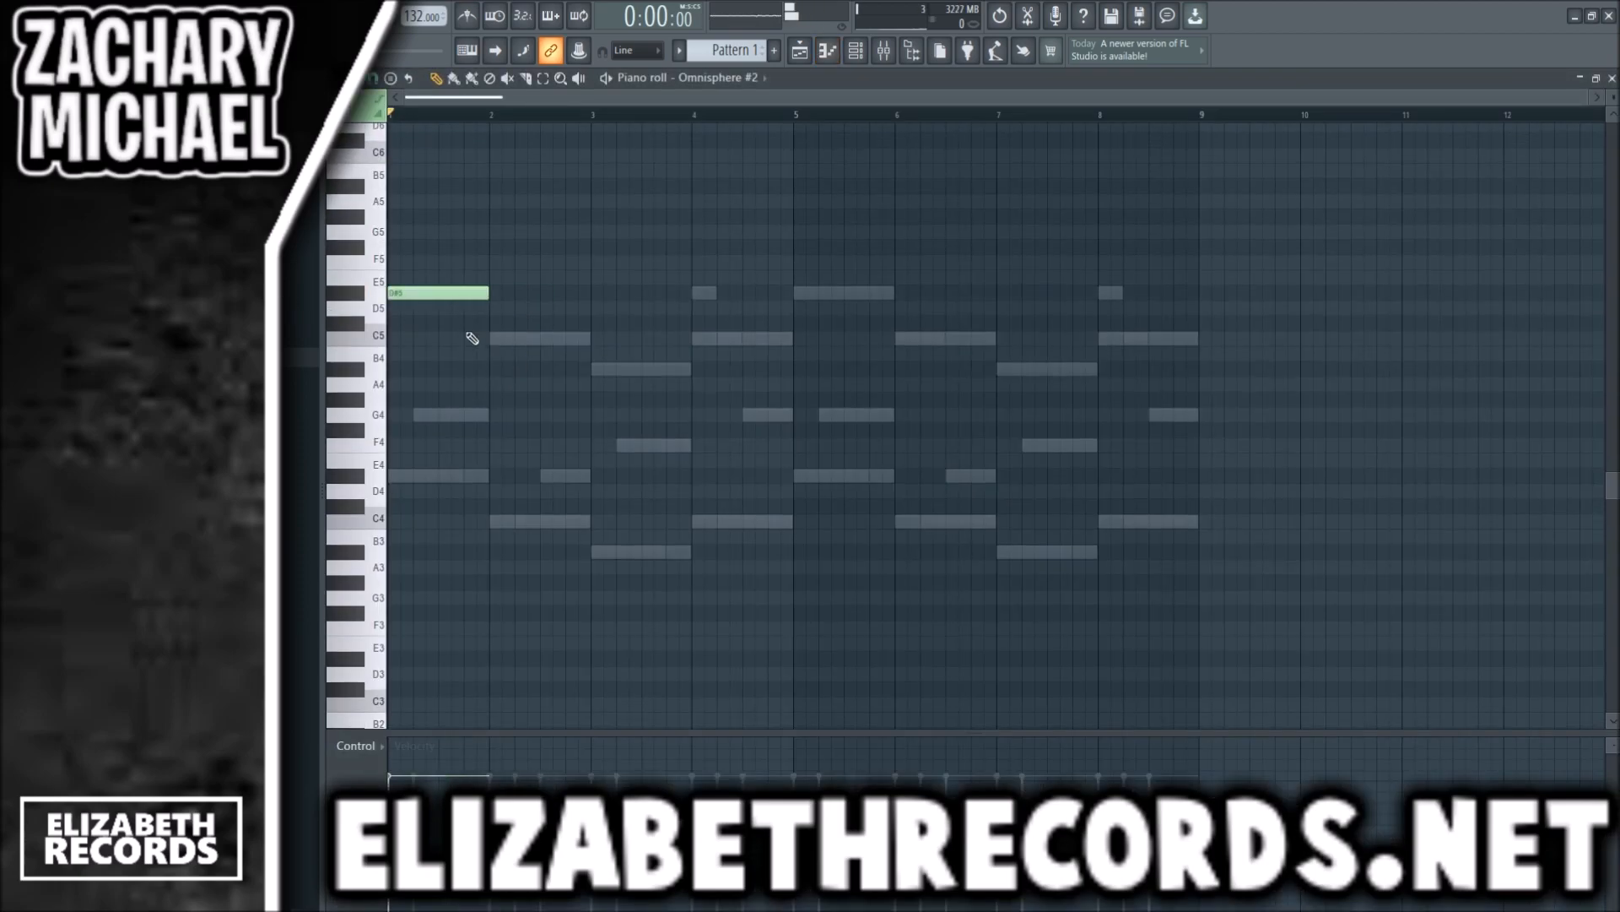
left_click_drag(407, 417, 433, 415)
key("ctrl+a")
left_click_drag(487, 293, 400, 292)
key("ctrl+d")
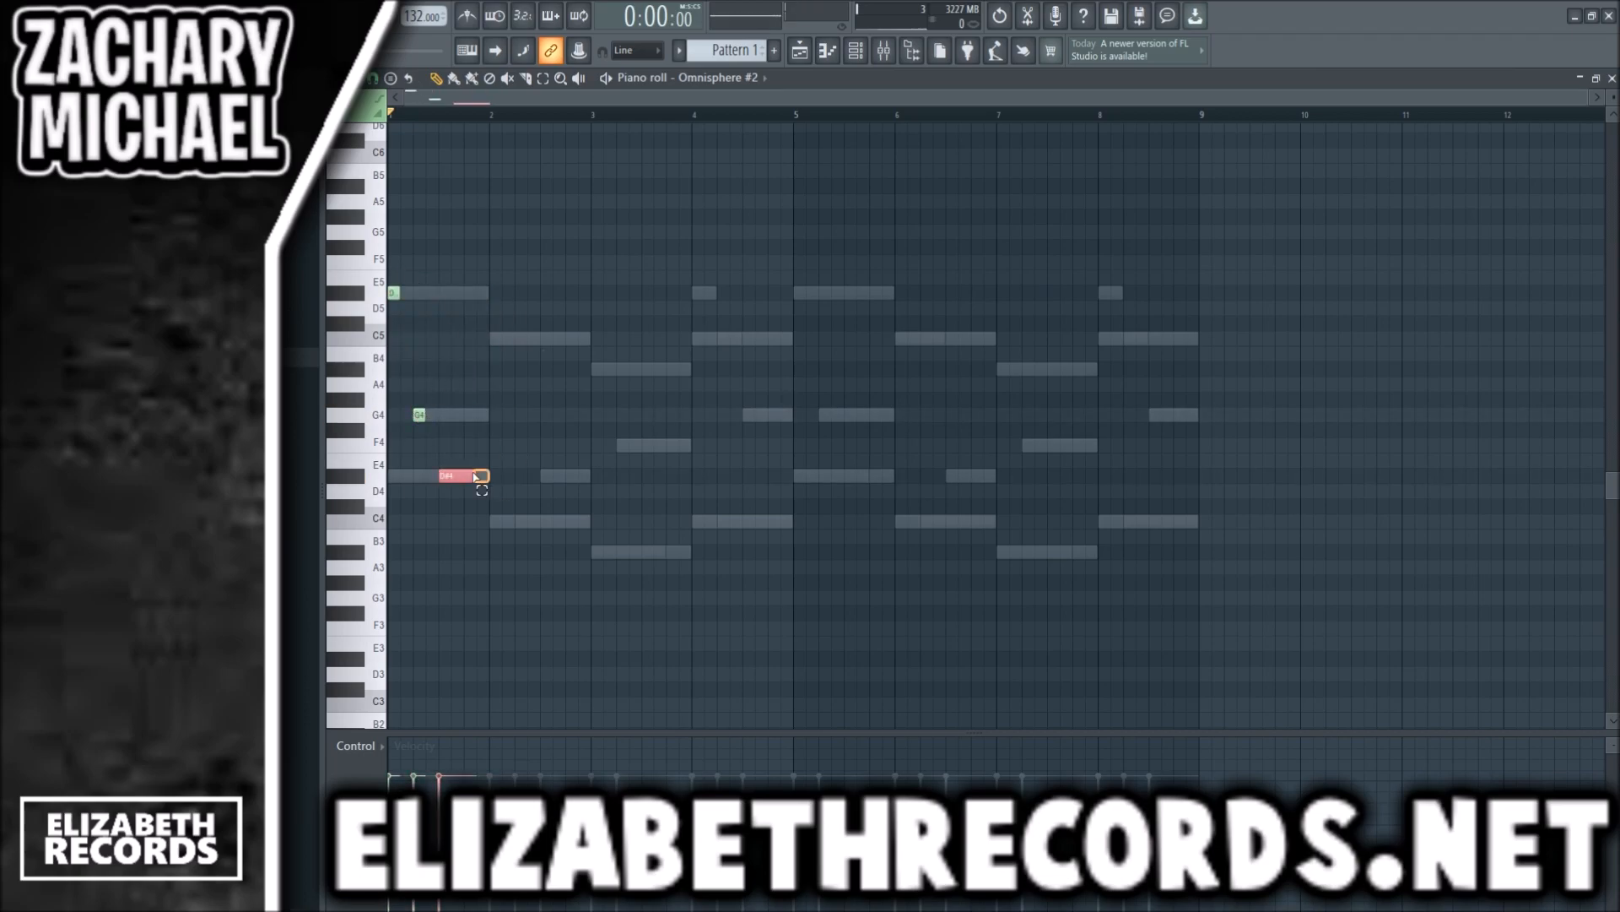
key("ctrl+Up")
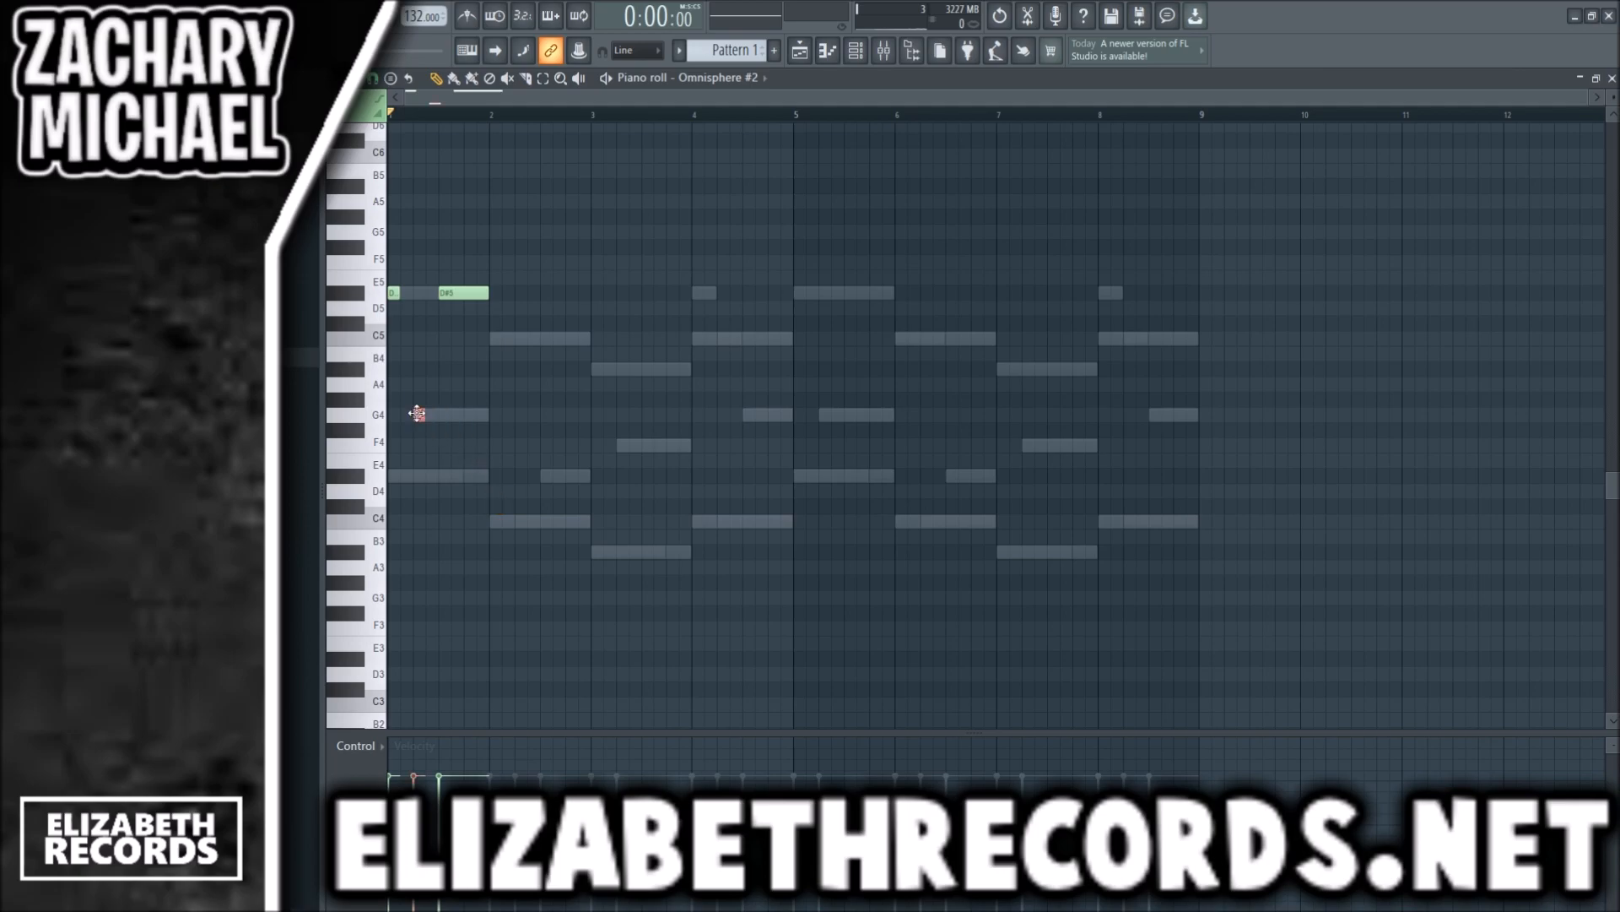
left_click_drag(454, 262, 443, 258)
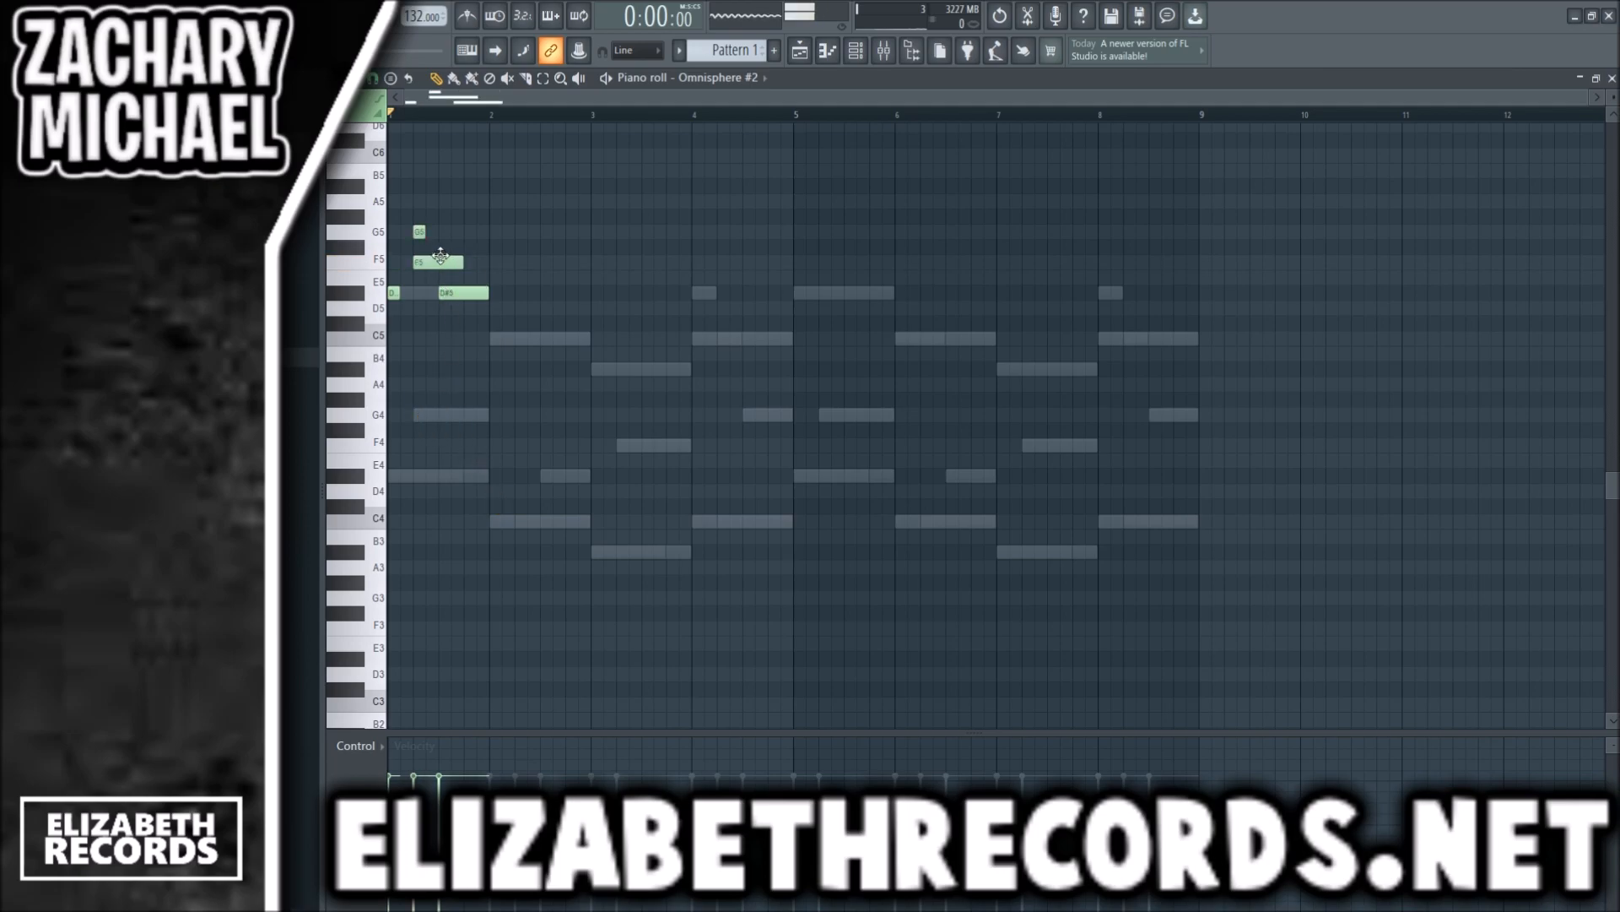
- Rework bar 1 into a brief F5 grace note leading into a long G5 and a short closing D#5, checking by playback
scroll(444, 258, "up", 3)
left_click_drag(549, 98, 384, 91)
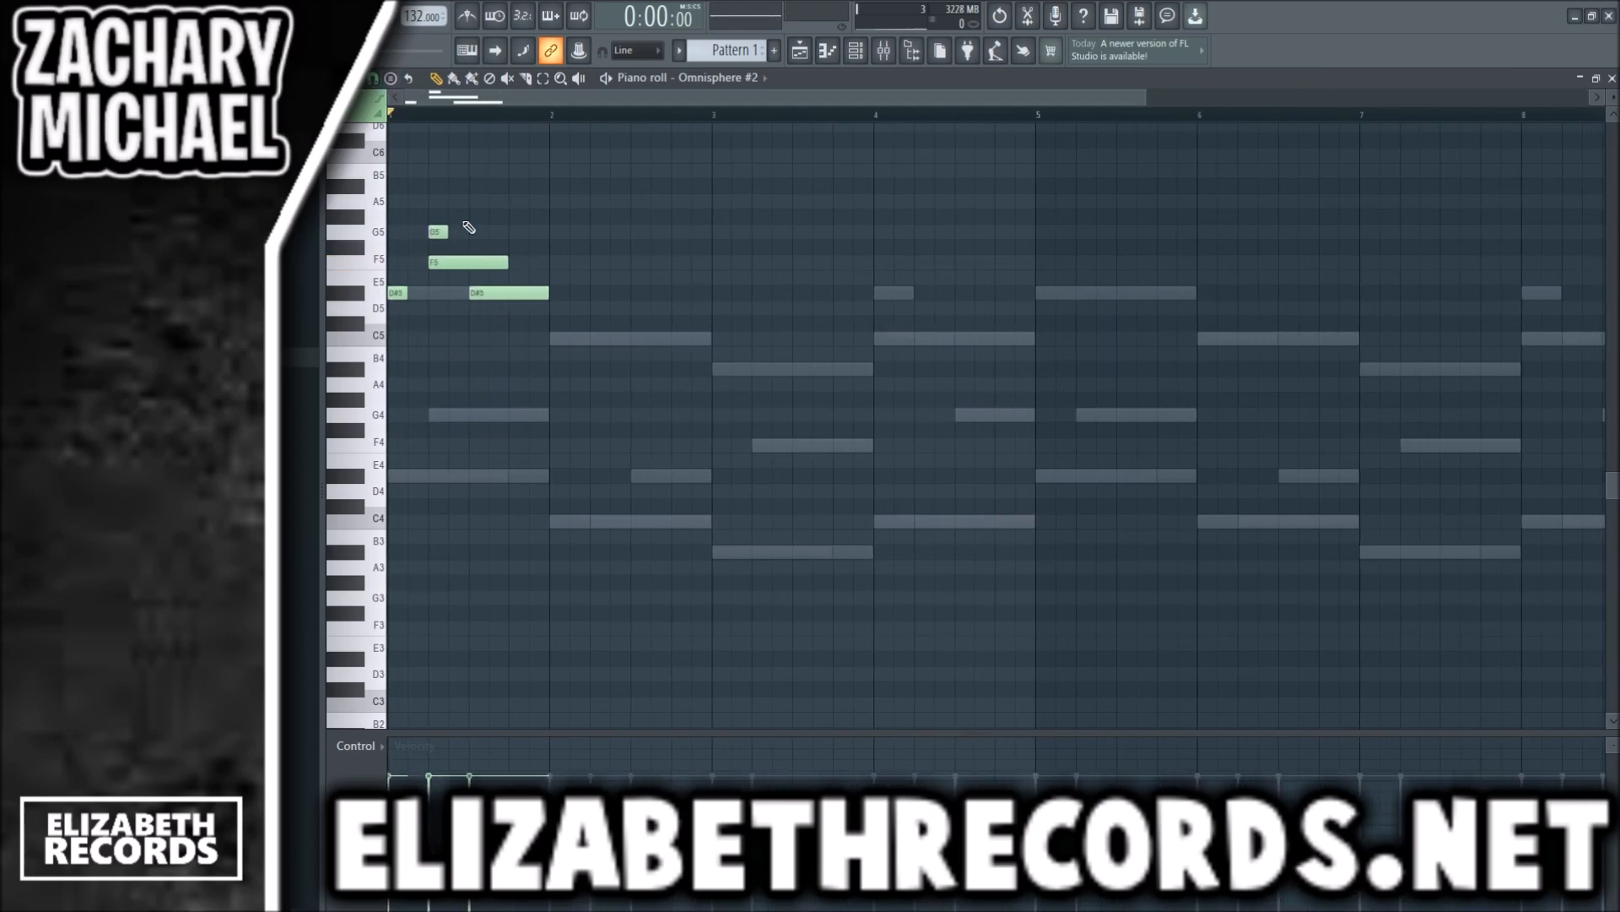
left_click_drag(440, 231, 515, 203)
key("ctrl+l")
left_click(487, 215, "ctrl")
key("space")
key("space")
key("space")
right_click(529, 290)
left_click(527, 78)
key("space")
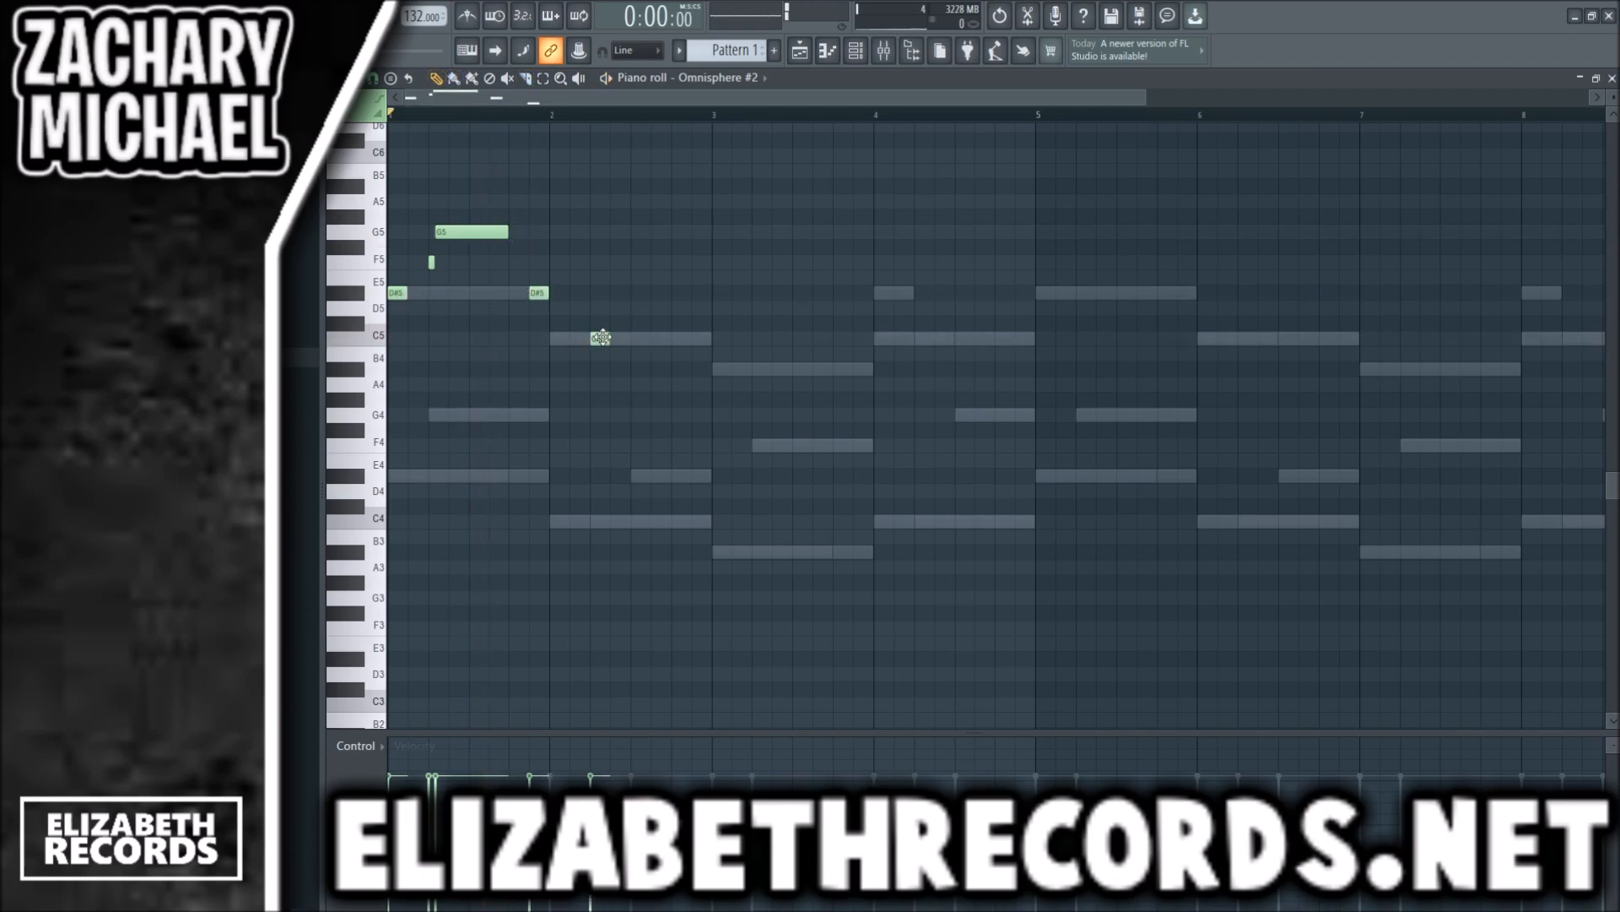
- Try short A#4 and C5 notes in the first half of bar 2 and remove them
left_click_drag(597, 340, 596, 382)
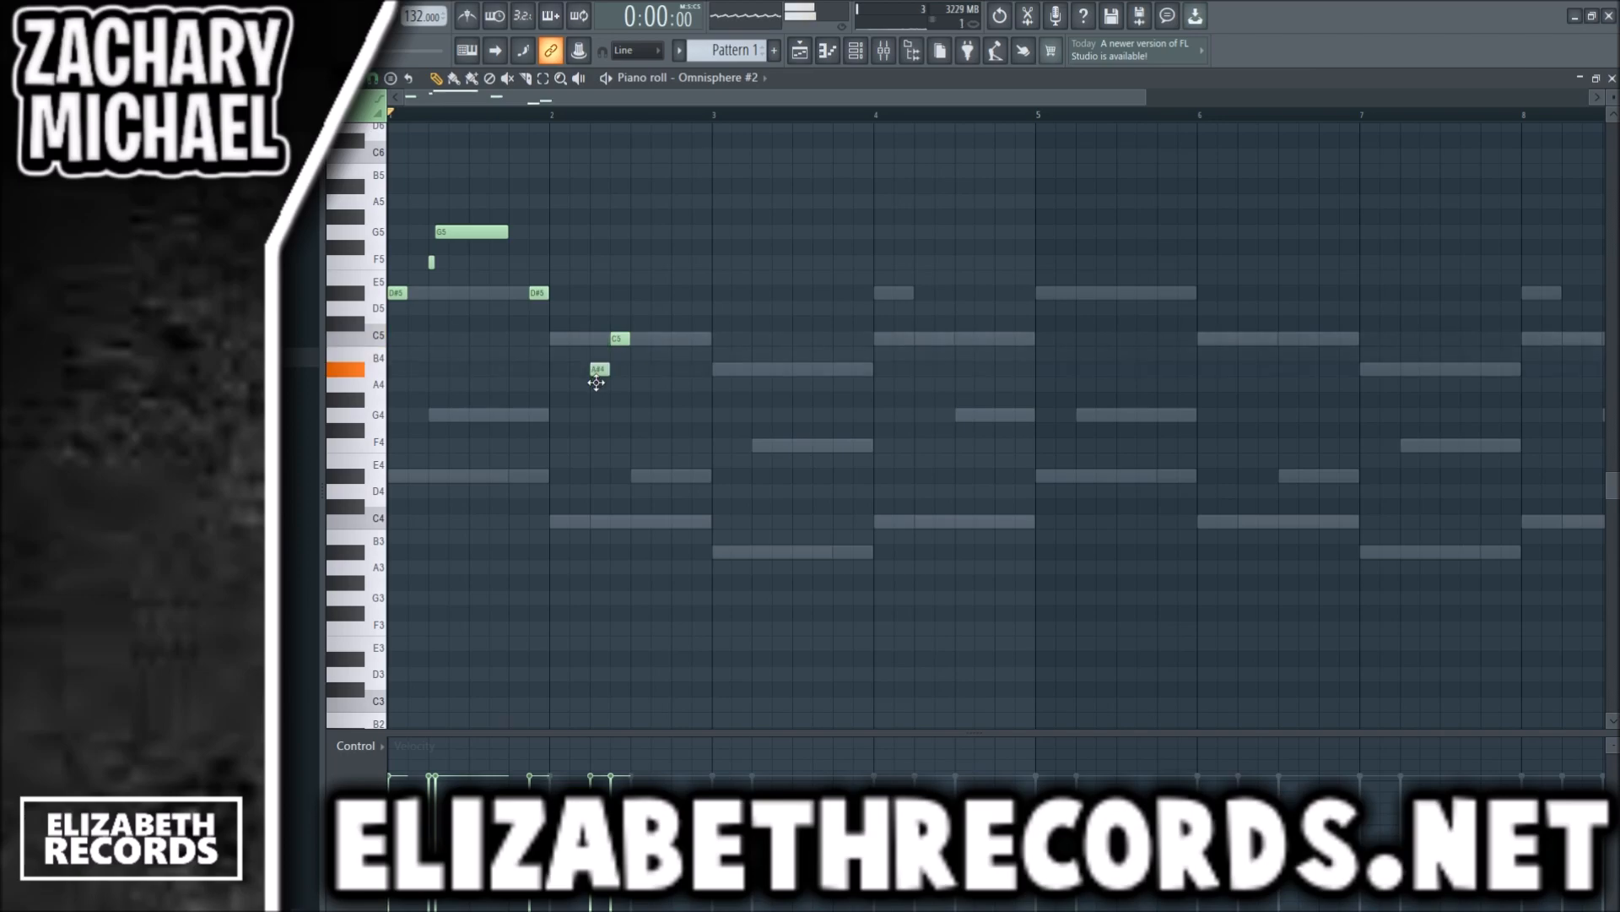
scroll(634, 371, "up", 2)
left_click(616, 335)
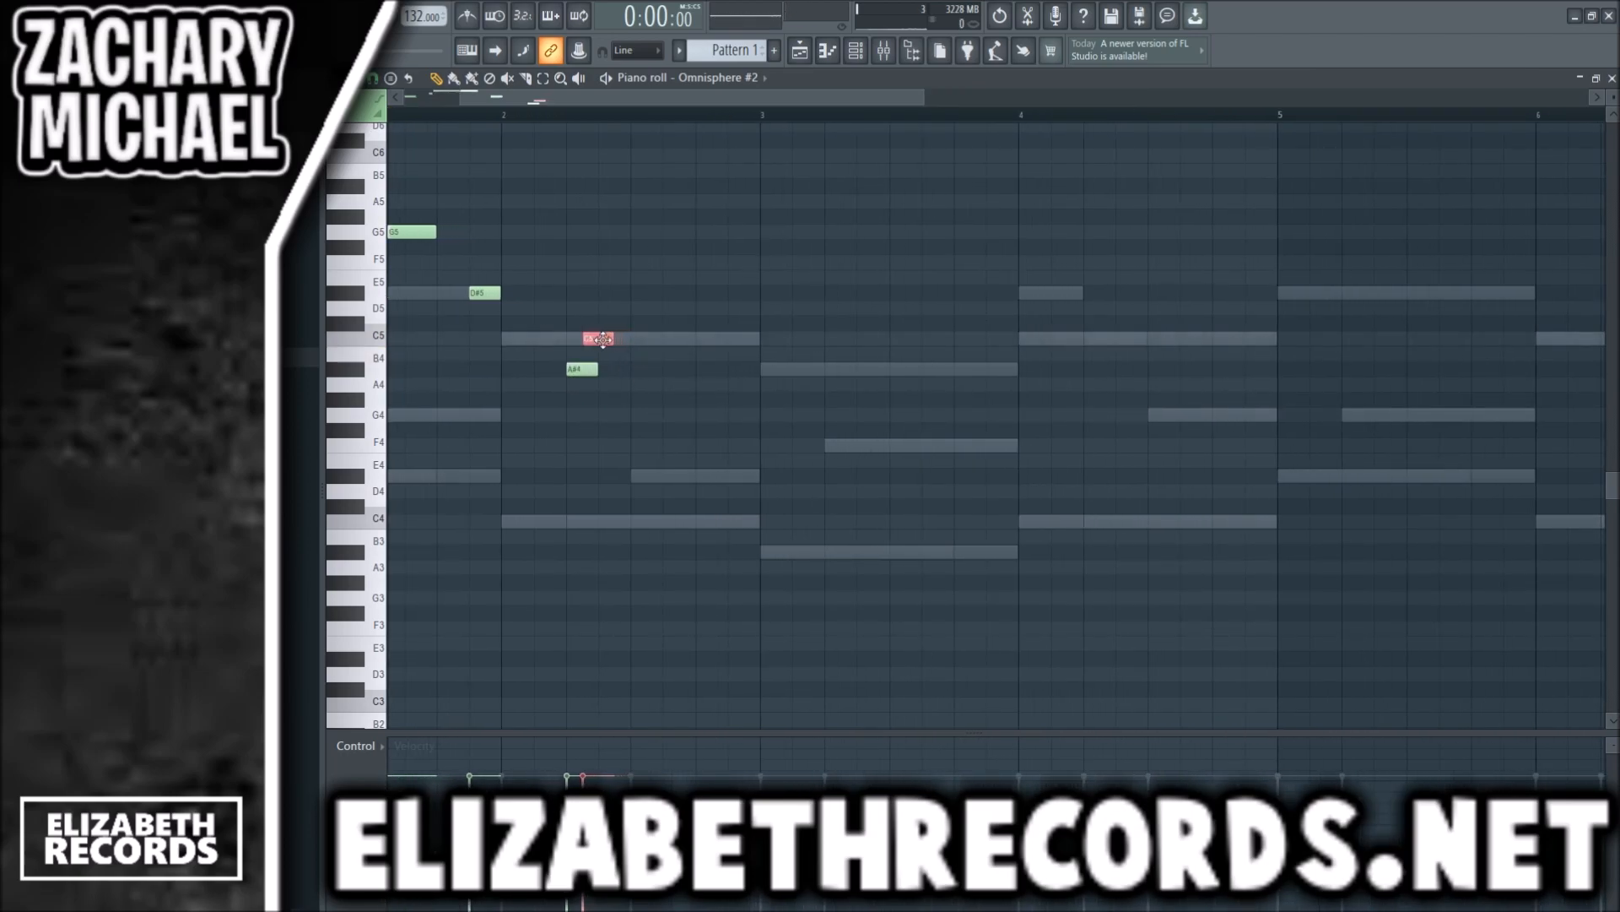
left_click_drag(664, 408, 567, 301)
scroll(569, 371, "down", 3)
right_click(516, 369)
right_click(525, 338)
- Place a half-bar C5 note at the start of bar 2
left_click_drag(482, 292, 514, 338)
left_click(486, 338)
left_click_drag(610, 369, 635, 366)
right_click(634, 366)
- Lengthen bar 1's opening D#5 to one beat and shorten its closing D#5 to half a beat, playing the phrase to check
key("space")
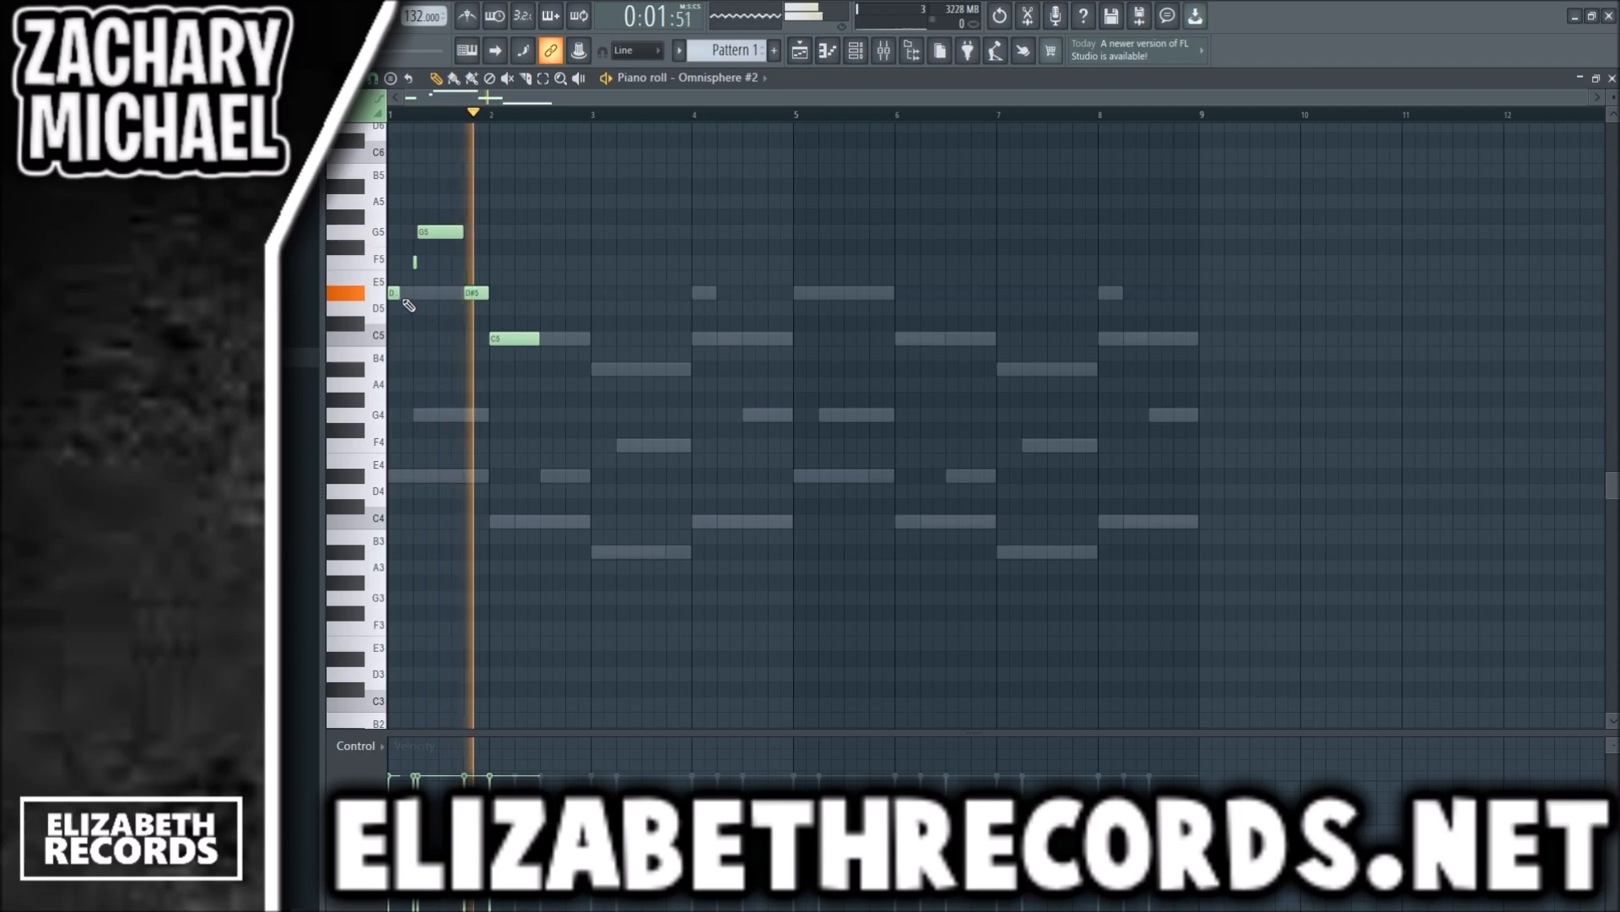
key("space")
left_click_drag(399, 292, 478, 292)
key("space")
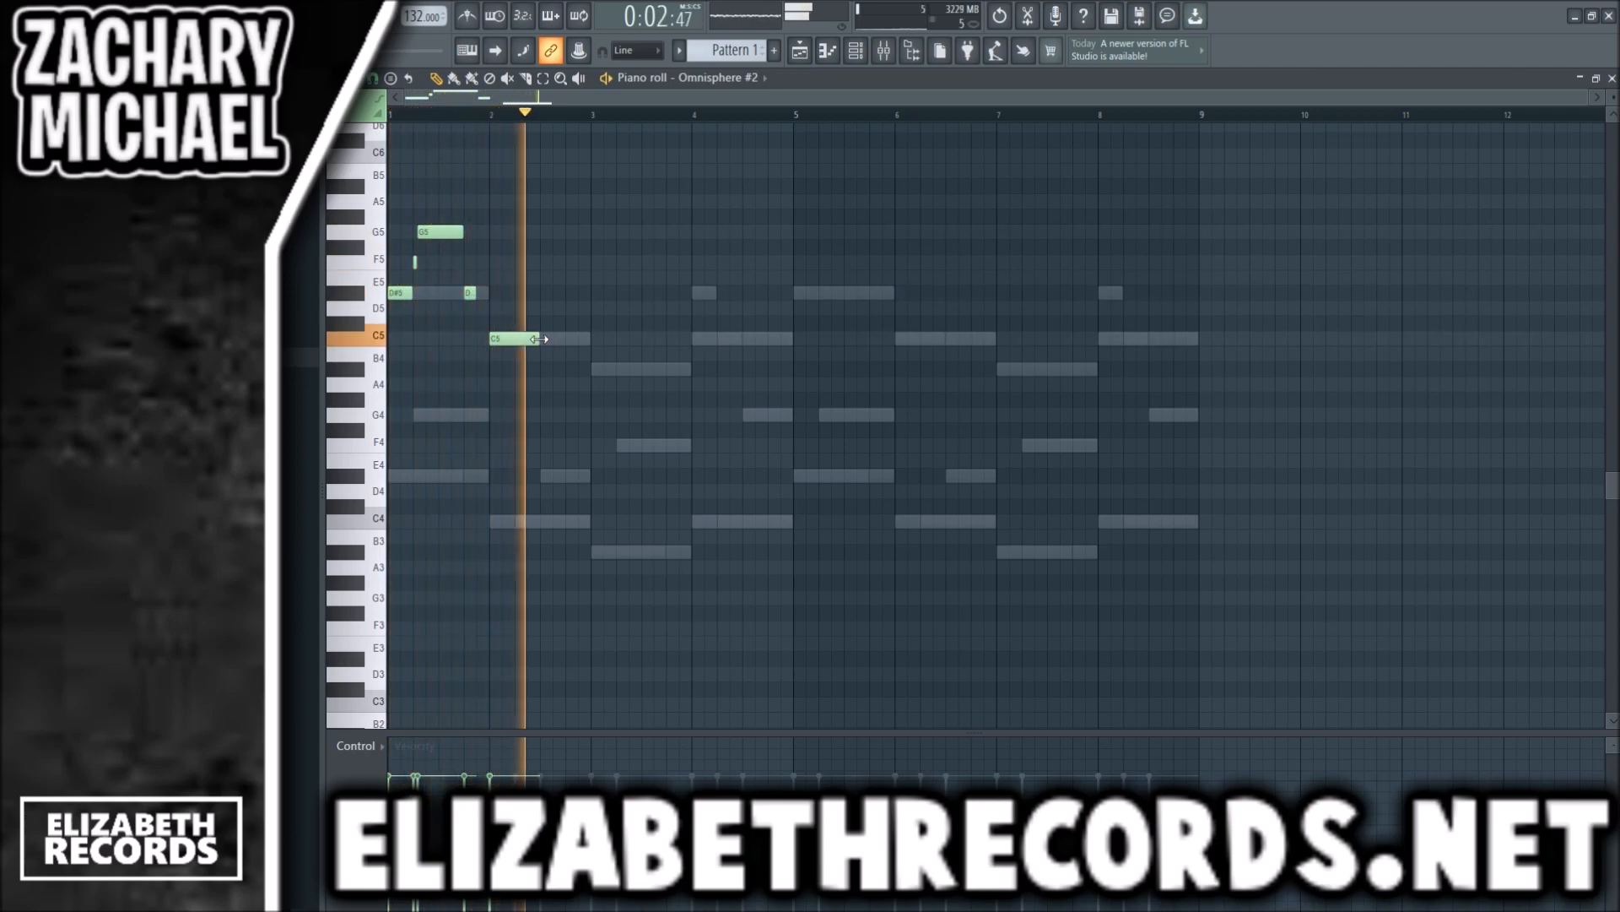
key("space")
- Duplicate the two-bar flute phrase into bars 3 and 4 and lower both D#5 notes in bar 3 to A#4
key("ctrl+v")
left_click_drag(544, 294, 699, 305)
left_click(613, 332, "ctrl")
left_click_drag(601, 297, 600, 370)
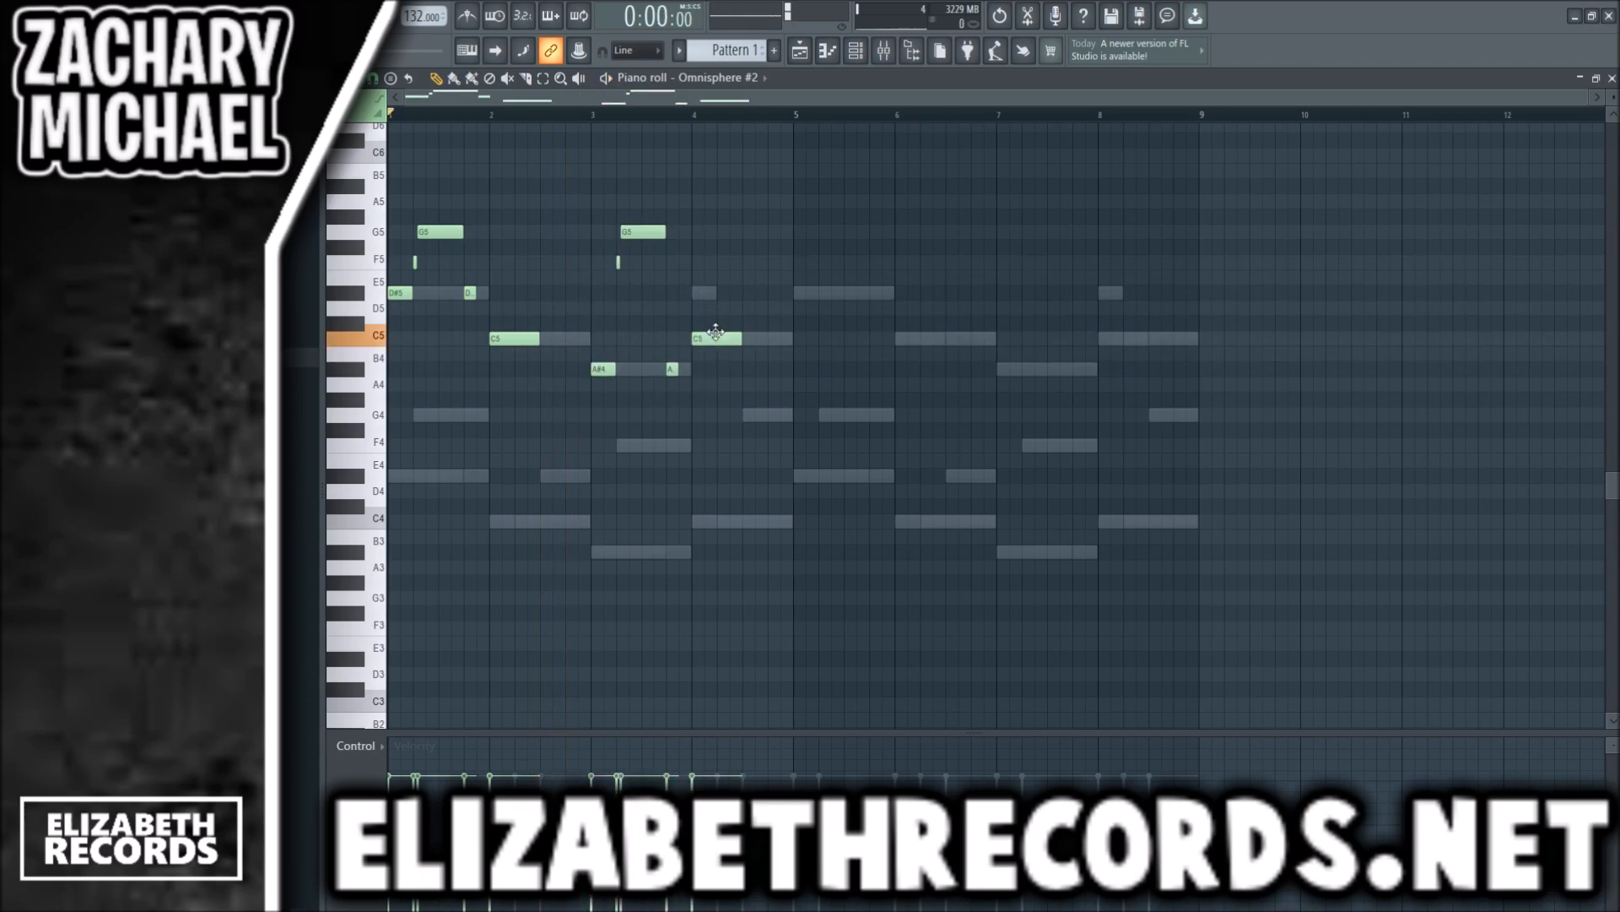